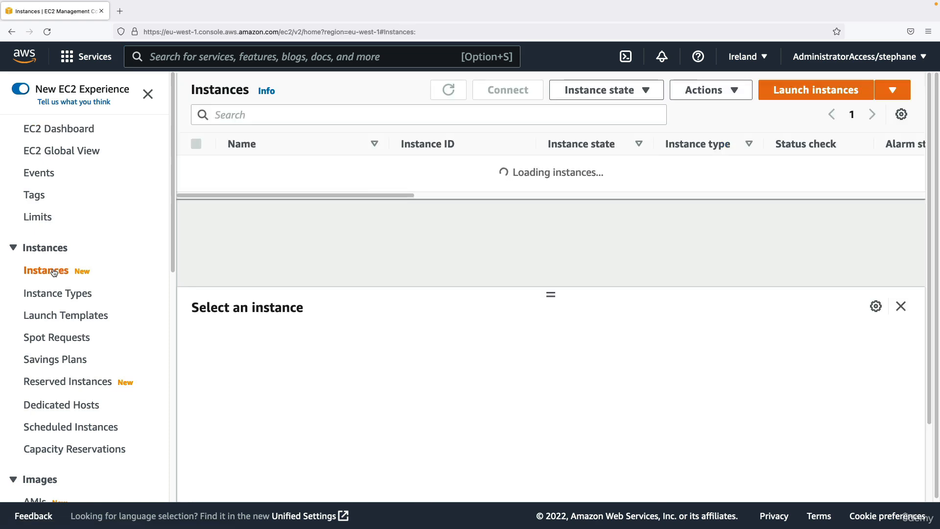
- Start launching a new EC2 instance and dismiss the notice about the new launch experience
{"action": "left_click", "coordinate": [780, 96]}
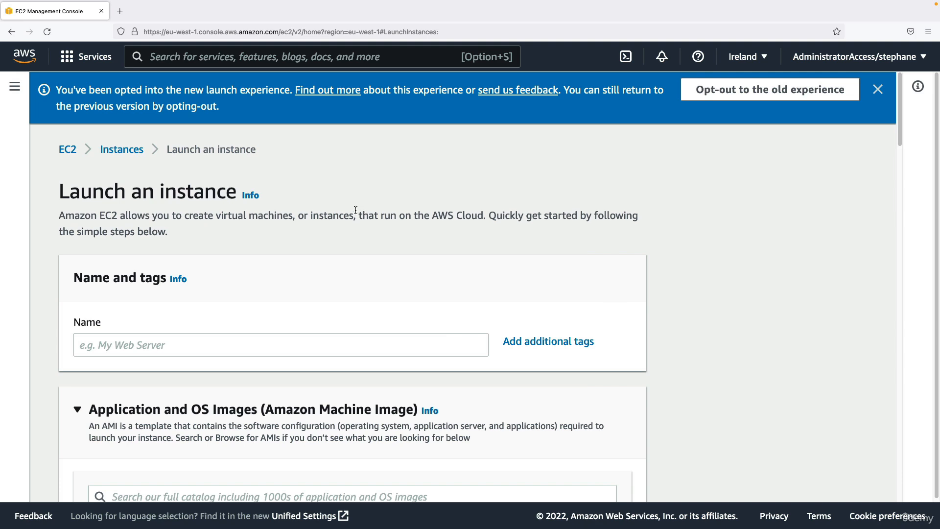
{"action": "left_click", "coordinate": [878, 89]}
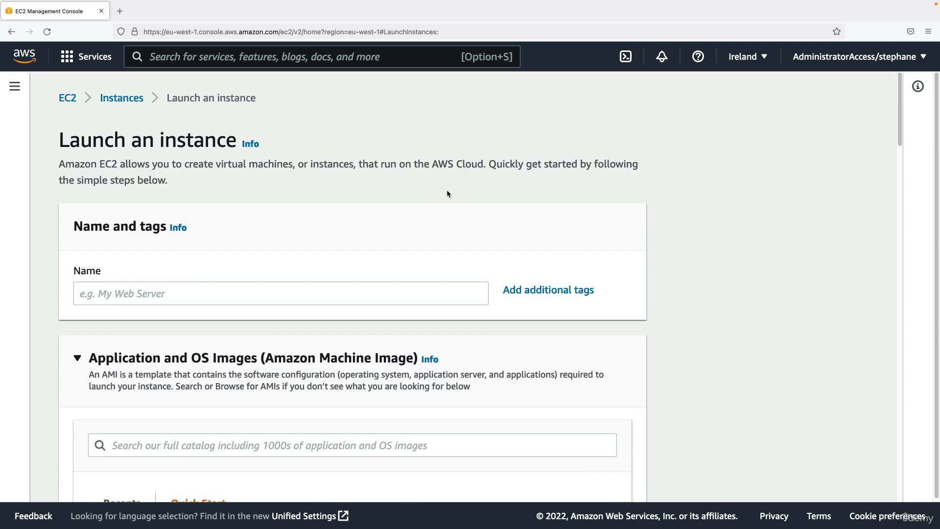
{"action": "scroll", "coordinate": [447, 191], "scroll_direction": "down", "scroll_amount": 3}
- Name the instance My First Instance and open the additional tags for it
{"action": "left_click_drag", "start_coordinate": [94, 158], "coordinate": [149, 160]}
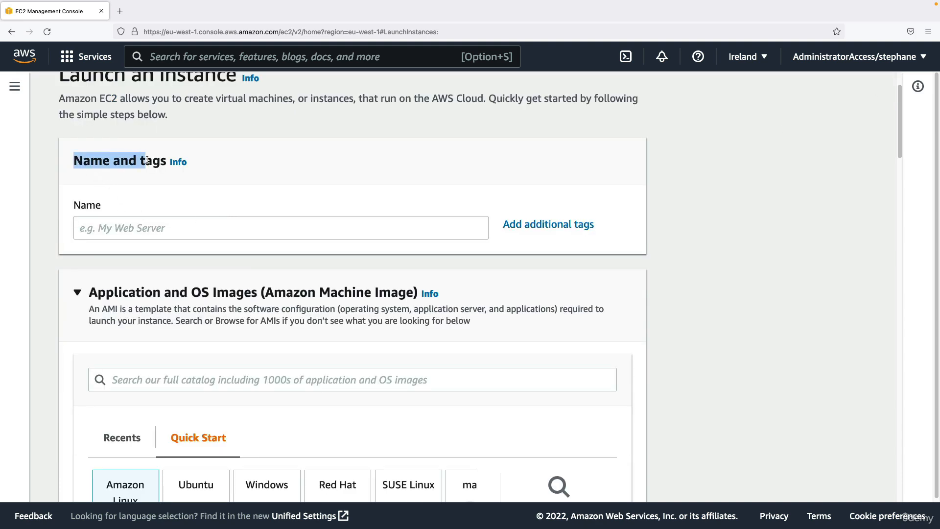
{"action": "left_click", "coordinate": [129, 221]}
{"action": "type", "text": "M"}
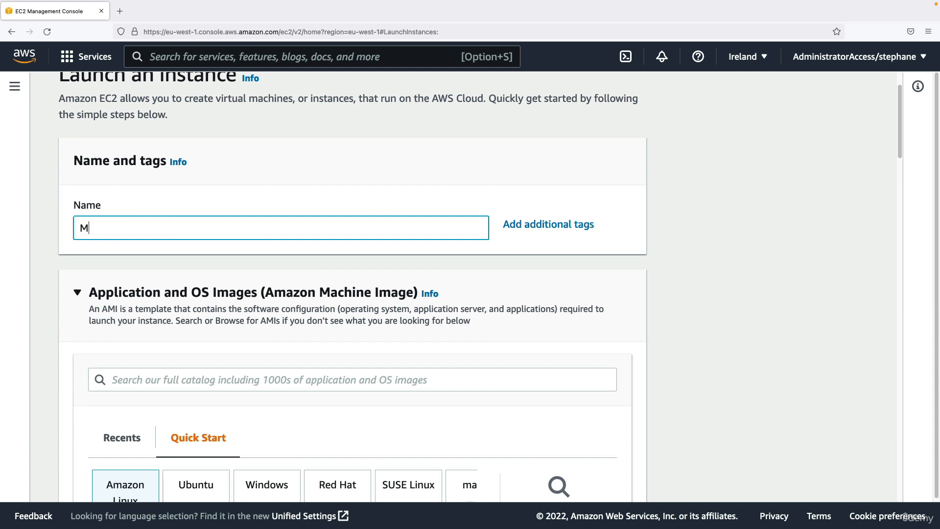
{"action": "type", "text": "y First Instance"}
{"action": "left_click", "coordinate": [74, 200]}
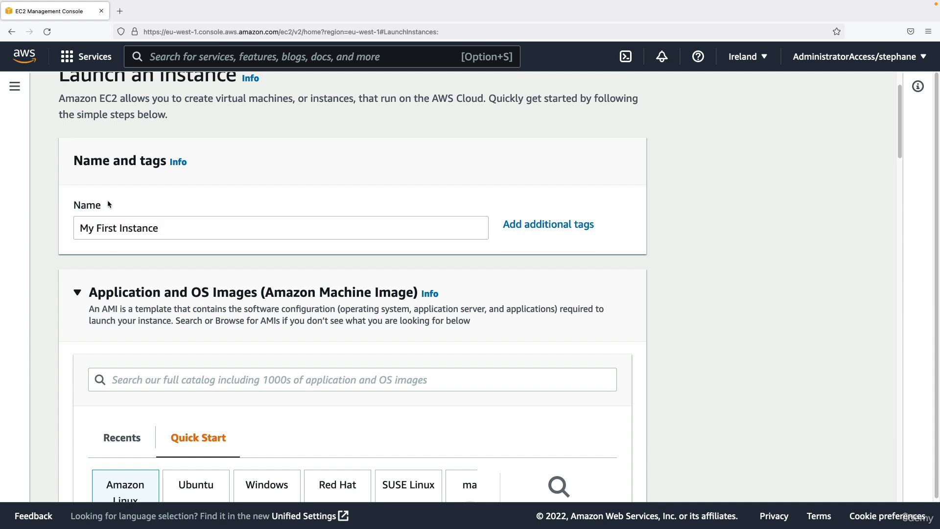
{"action": "left_click", "coordinate": [547, 226]}
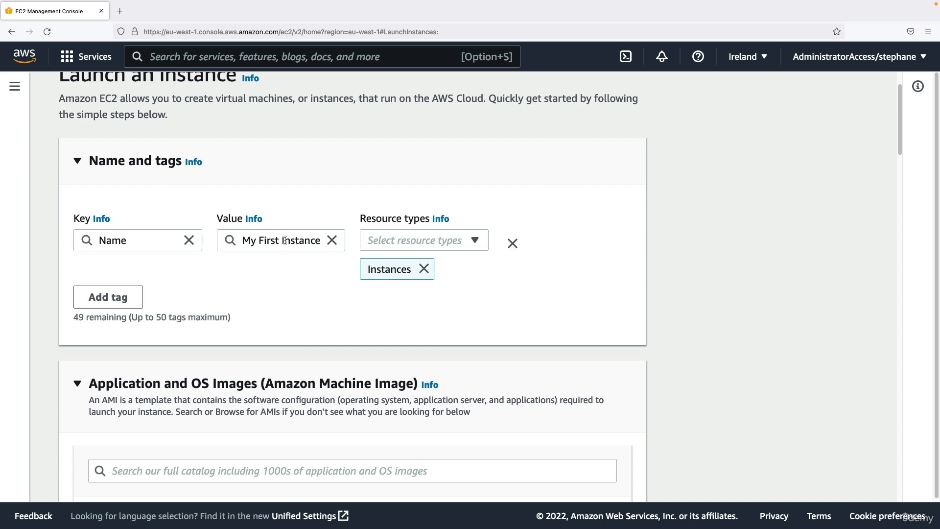
- Examine the Application and OS Images section, including the Quick Start systems, the available Amazon Linux AMIs and the architecture setting
{"action": "scroll", "coordinate": [294, 235], "scroll_direction": "down", "scroll_amount": 6}
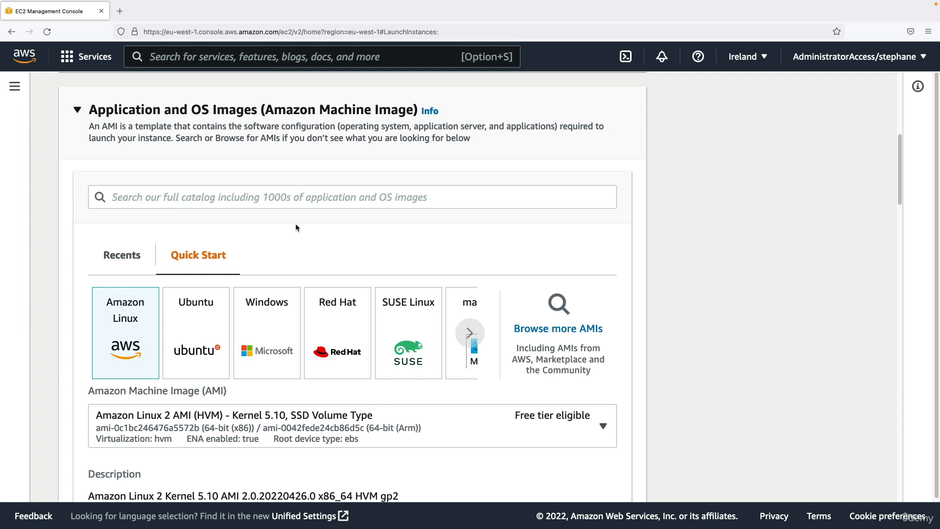
{"action": "scroll", "coordinate": [303, 218], "scroll_direction": "down", "scroll_amount": 1}
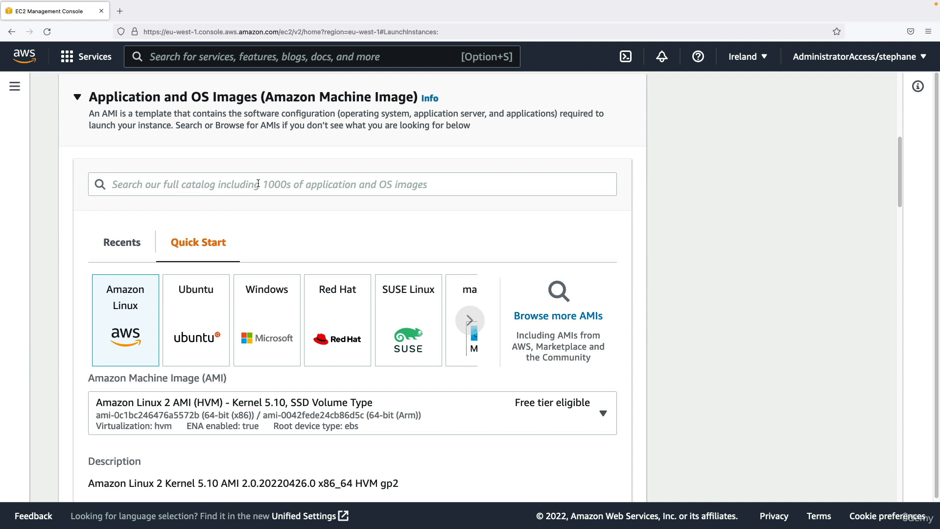
{"action": "scroll", "coordinate": [259, 185], "scroll_direction": "down", "scroll_amount": 2}
{"action": "scroll", "coordinate": [258, 186], "scroll_direction": "down", "scroll_amount": 1}
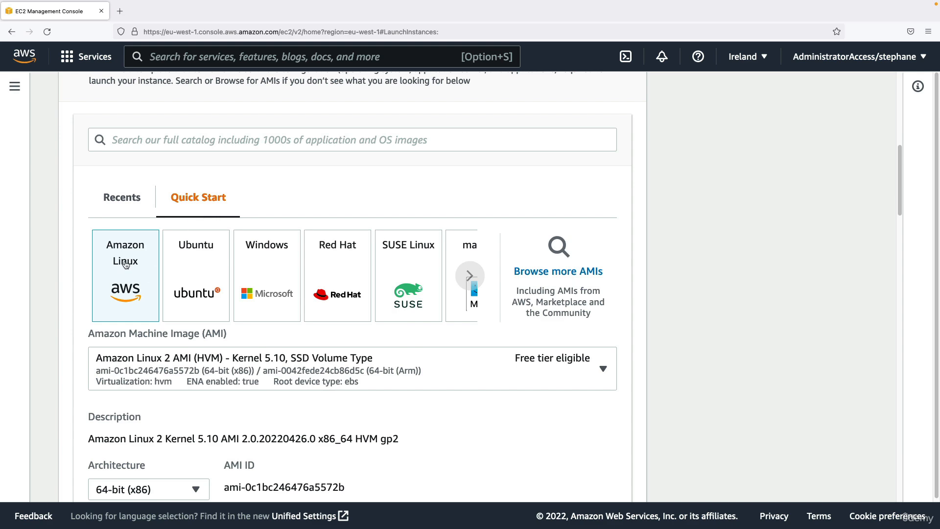
{"action": "scroll", "coordinate": [129, 371], "scroll_direction": "down", "scroll_amount": 3}
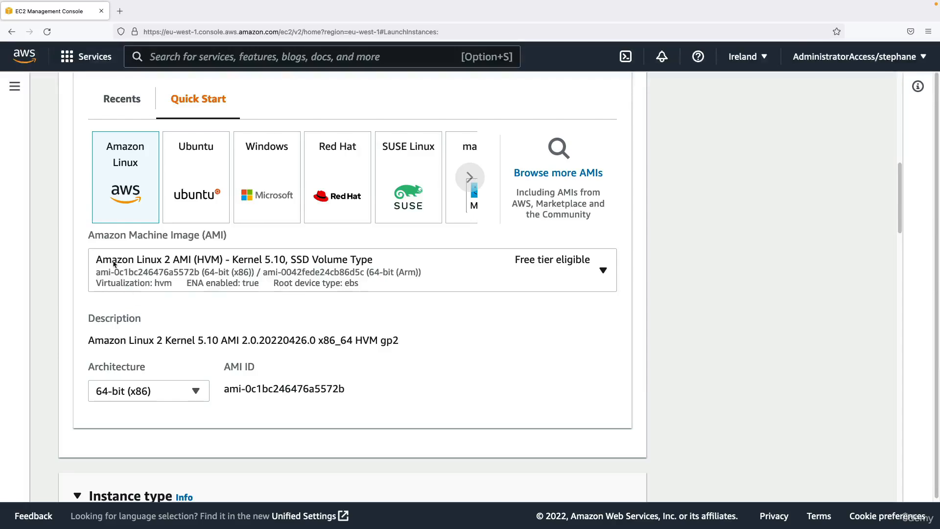
{"action": "left_click", "coordinate": [561, 260]}
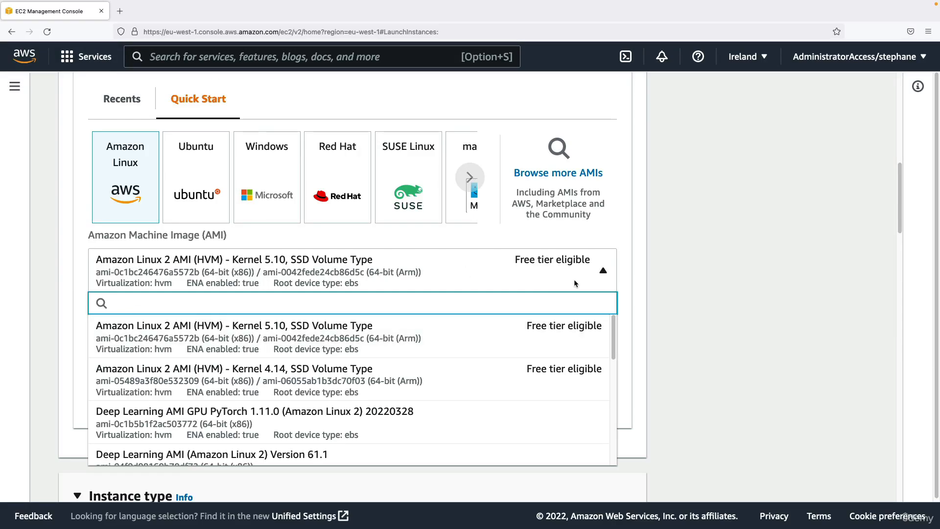
{"action": "left_click", "coordinate": [573, 279]}
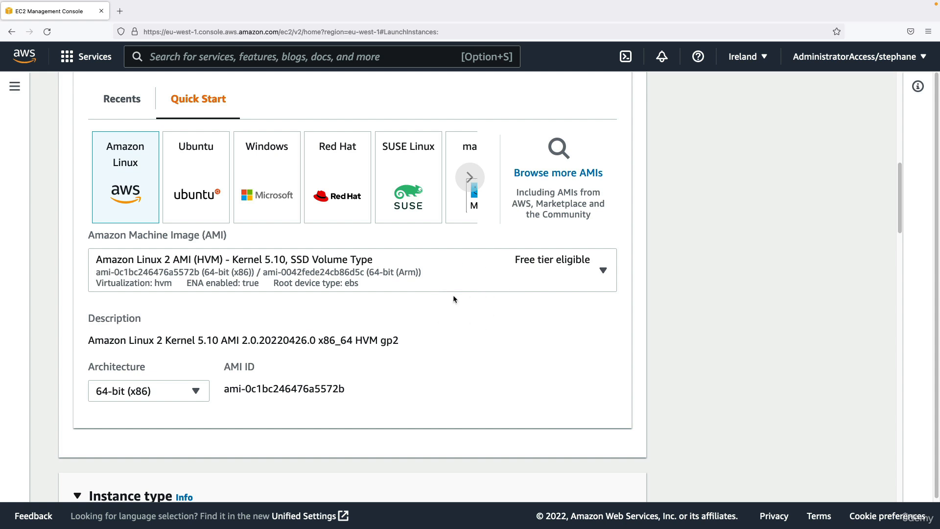
{"action": "scroll", "coordinate": [203, 345], "scroll_direction": "down", "scroll_amount": 1}
{"action": "left_click_drag", "start_coordinate": [87, 328], "coordinate": [163, 328]}
{"action": "scroll", "coordinate": [157, 331], "scroll_direction": "down", "scroll_amount": 1}
{"action": "left_click", "coordinate": [130, 337]}
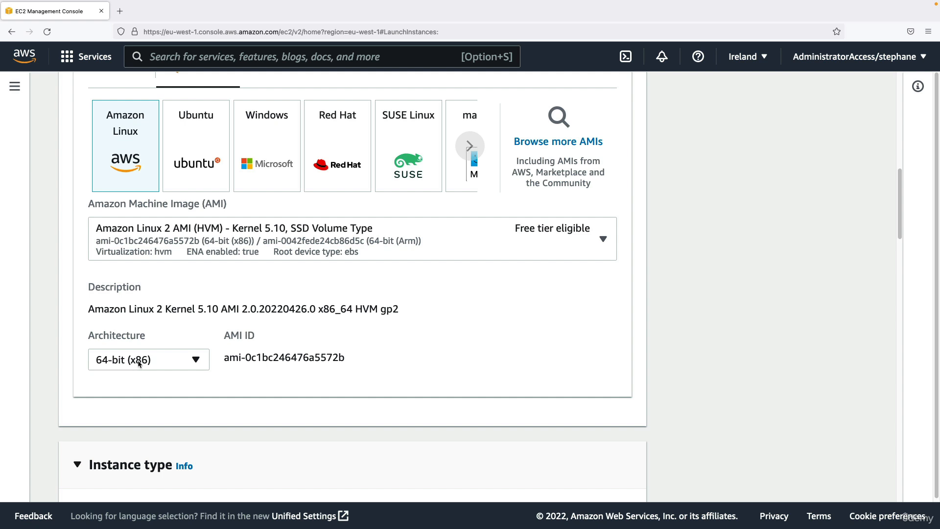
{"action": "scroll", "coordinate": [142, 362], "scroll_direction": "up", "scroll_amount": 2}
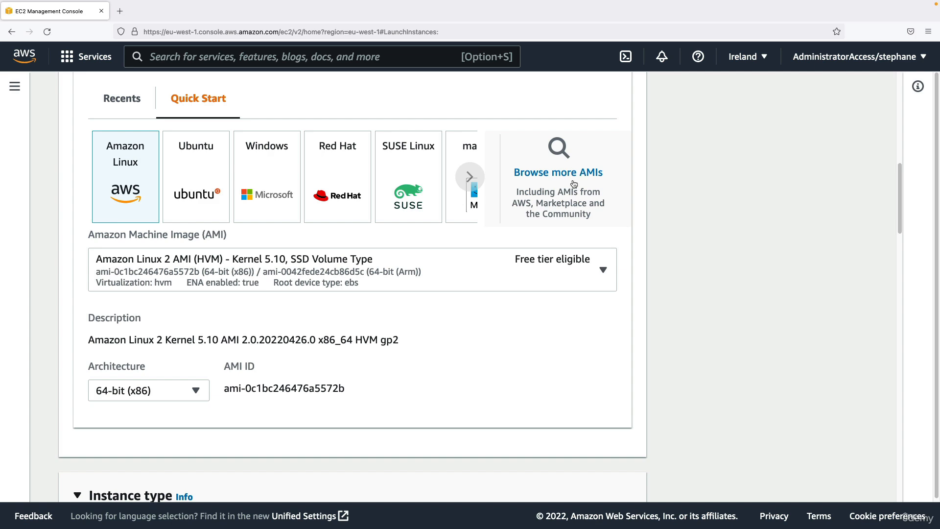
{"action": "scroll", "coordinate": [283, 297], "scroll_direction": "up", "scroll_amount": 3}
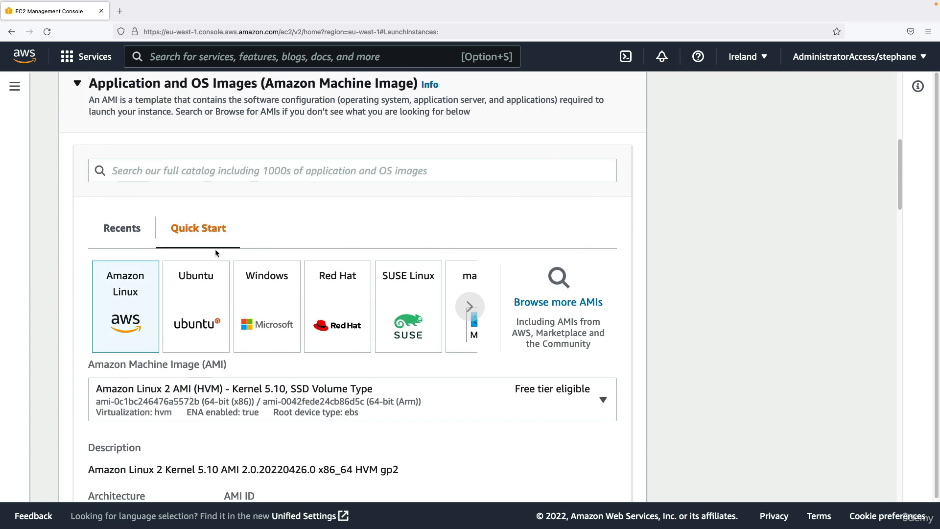
- Examine the Instance type section and its list of types, looking at vCPU, memory, pricing and free tier eligibility
{"action": "scroll", "coordinate": [243, 246], "scroll_direction": "down", "scroll_amount": 10}
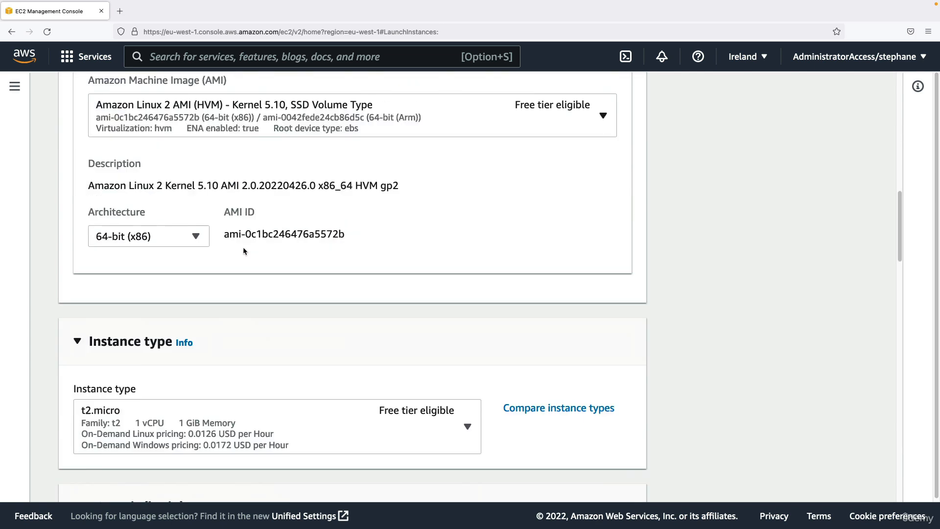
{"action": "scroll", "coordinate": [244, 249], "scroll_direction": "down", "scroll_amount": 1}
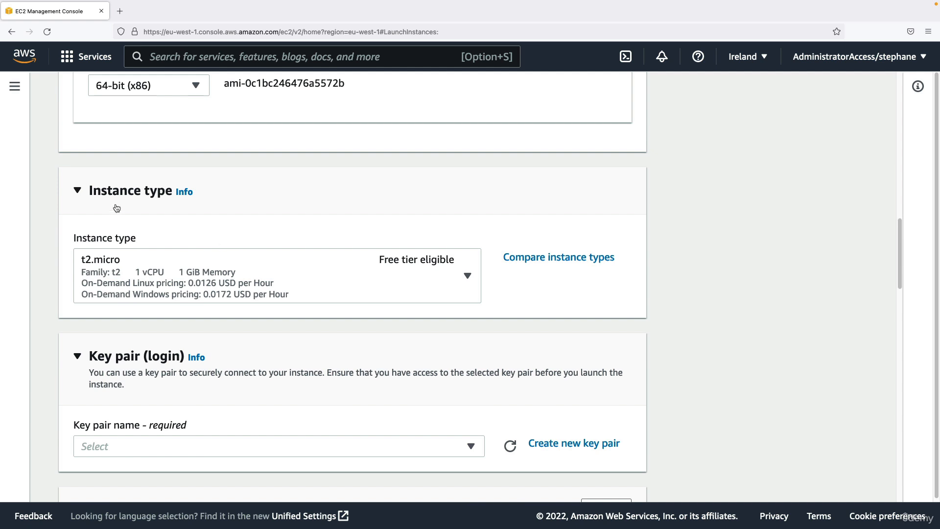
{"action": "scroll", "coordinate": [159, 201], "scroll_direction": "down", "scroll_amount": 2}
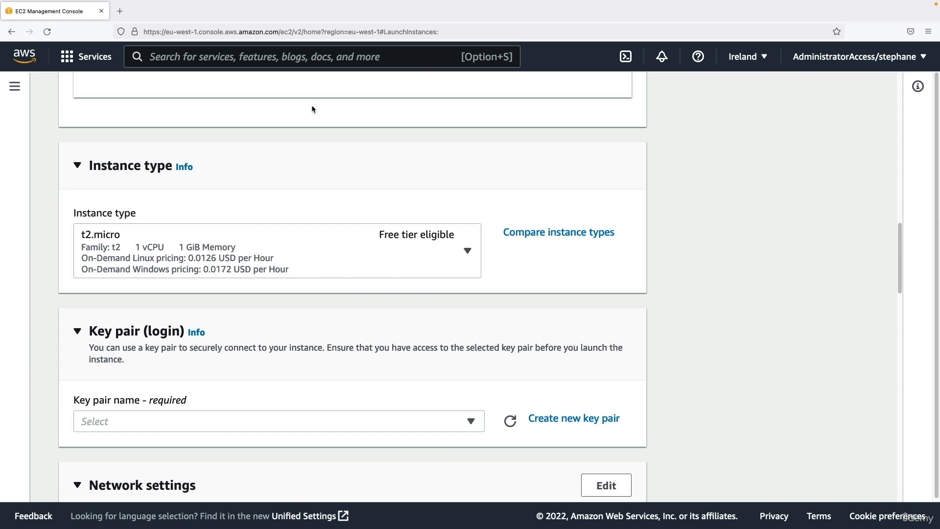
{"action": "left_click", "coordinate": [296, 255]}
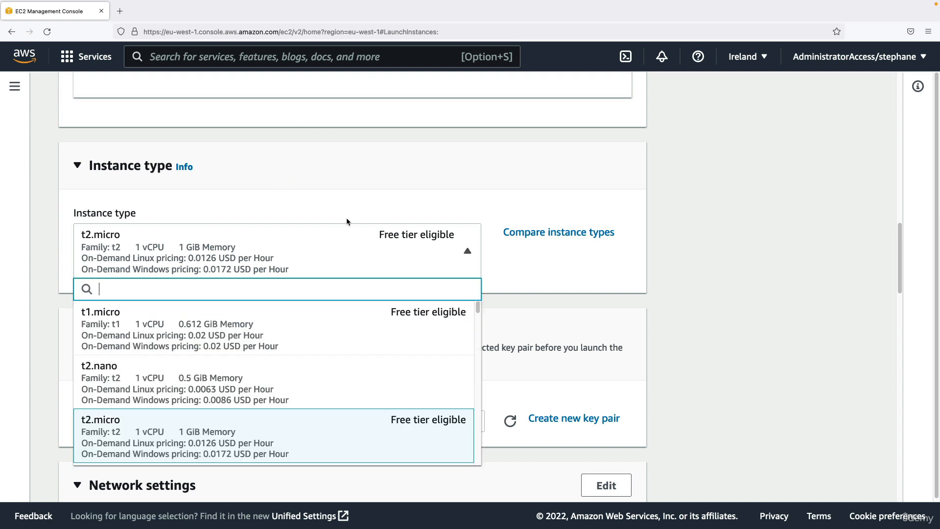
{"action": "scroll", "coordinate": [522, 257], "scroll_direction": "down", "scroll_amount": 2}
{"action": "scroll", "coordinate": [522, 256], "scroll_direction": "down", "scroll_amount": 2}
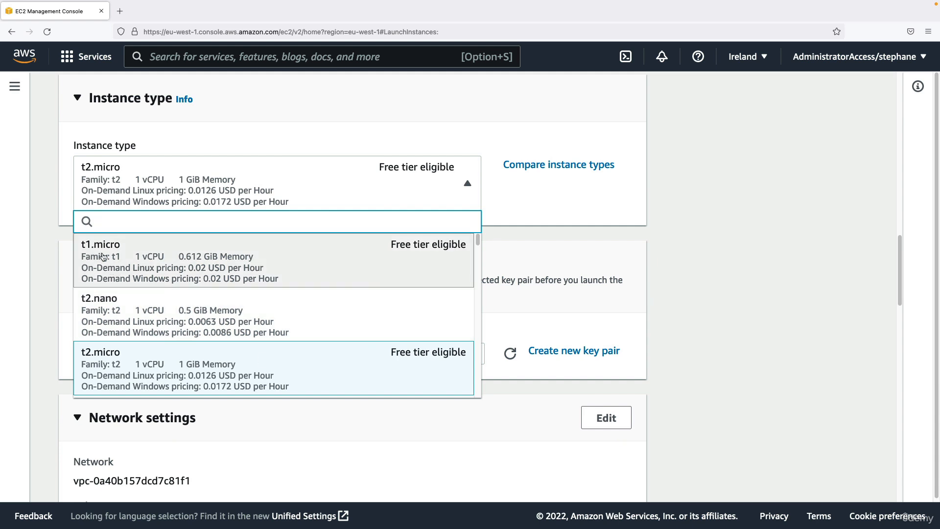
{"action": "mouse_move", "coordinate": [477, 241]}
{"action": "left_mouse_down"}
{"action": "mouse_move", "coordinate": [474, 388]}
{"action": "mouse_move", "coordinate": [469, 230]}
{"action": "left_mouse_up"}
{"action": "left_click", "coordinate": [506, 224]}
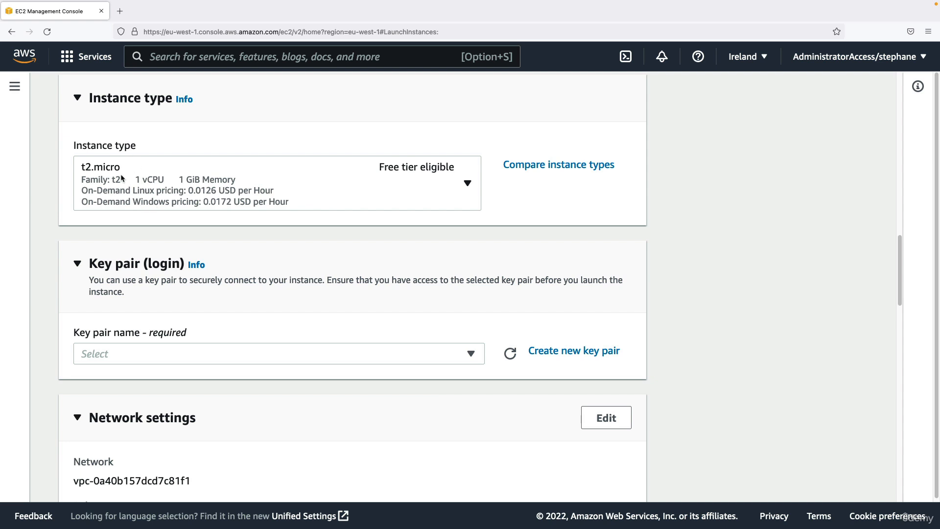
- Compare the available instance types in the full table and confirm t2.micro as the instance type
{"action": "left_click", "coordinate": [535, 169]}
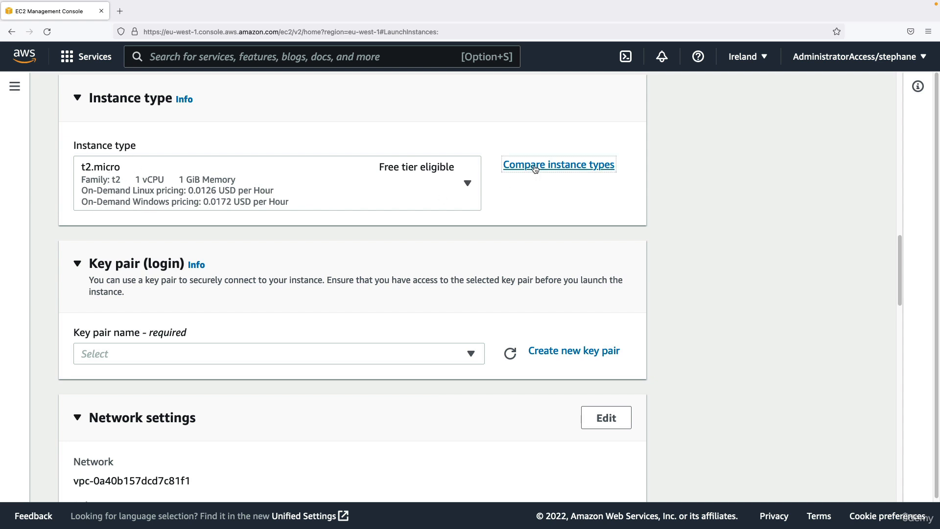
{"action": "scroll", "coordinate": [421, 288], "scroll_direction": "down", "scroll_amount": 5}
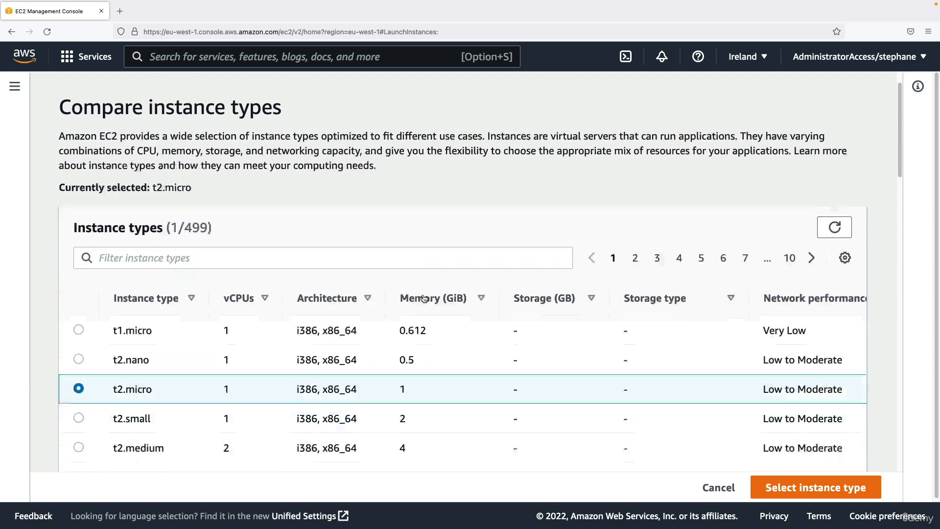
{"action": "scroll", "coordinate": [308, 267], "scroll_direction": "up", "scroll_amount": 2}
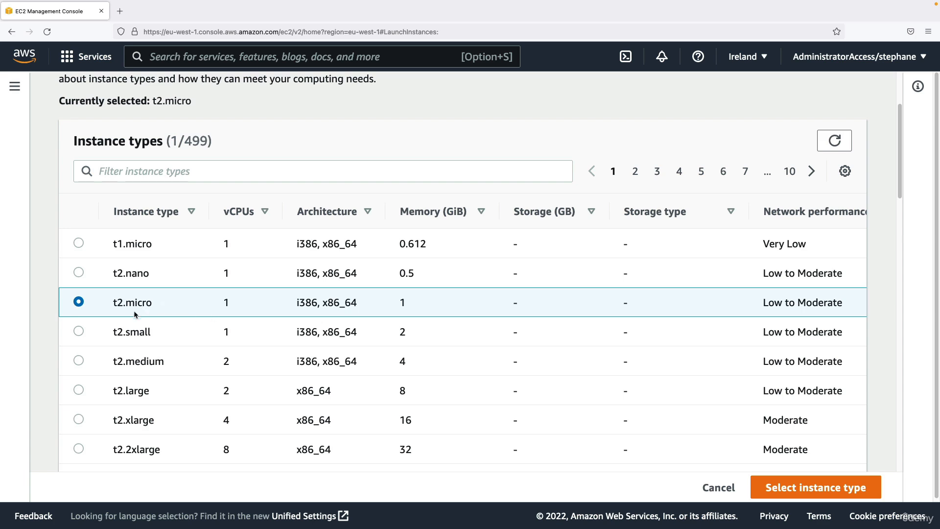
{"action": "left_click", "coordinate": [790, 486]}
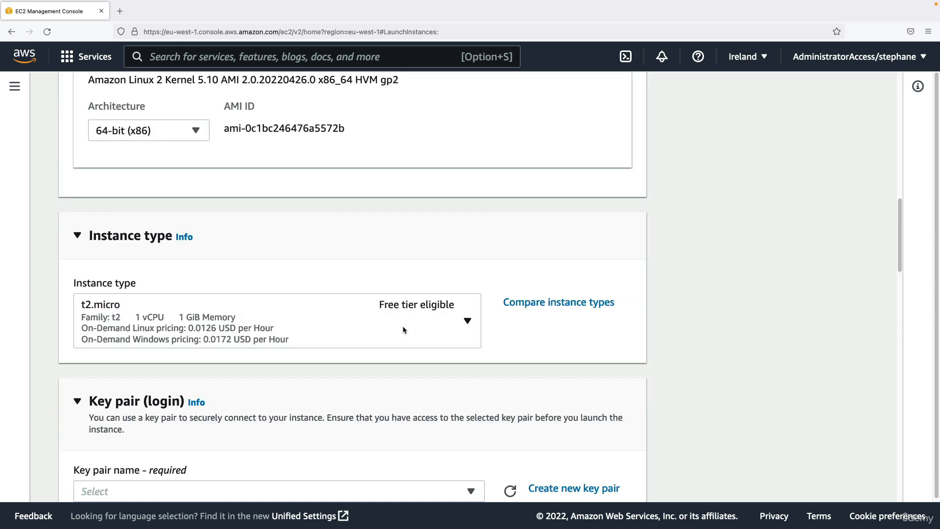
- Check which key pair choices are available for logging in to the instance
{"action": "scroll", "coordinate": [403, 326], "scroll_direction": "down", "scroll_amount": 4}
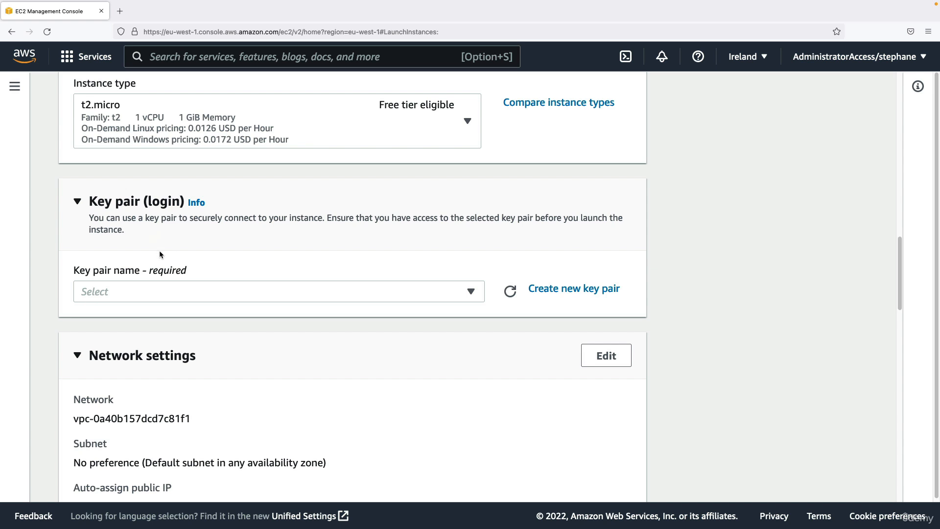
{"action": "left_click", "coordinate": [172, 292]}
{"action": "left_click", "coordinate": [266, 300]}
{"action": "left_click", "coordinate": [443, 299]}
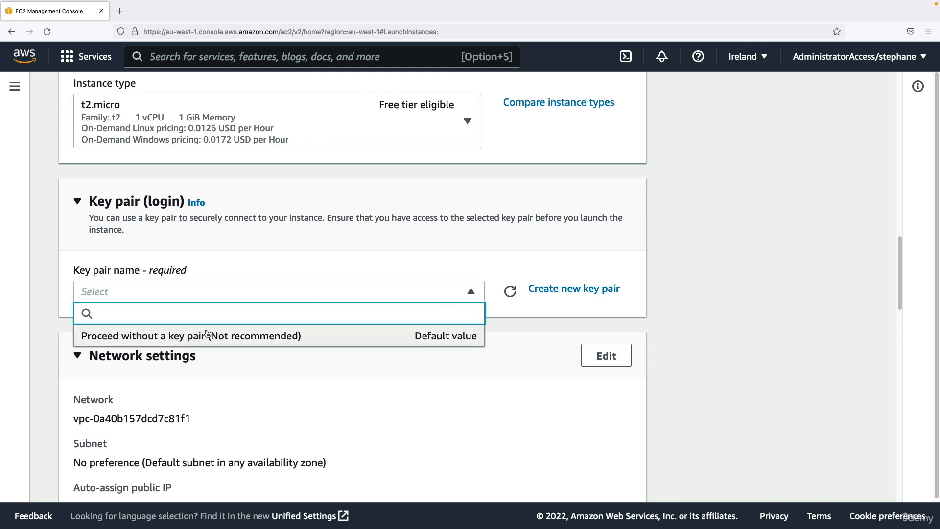
{"action": "left_click", "coordinate": [218, 292]}
- Begin creating a new key pair and name it EC2 Tutorial
{"action": "left_click", "coordinate": [544, 287]}
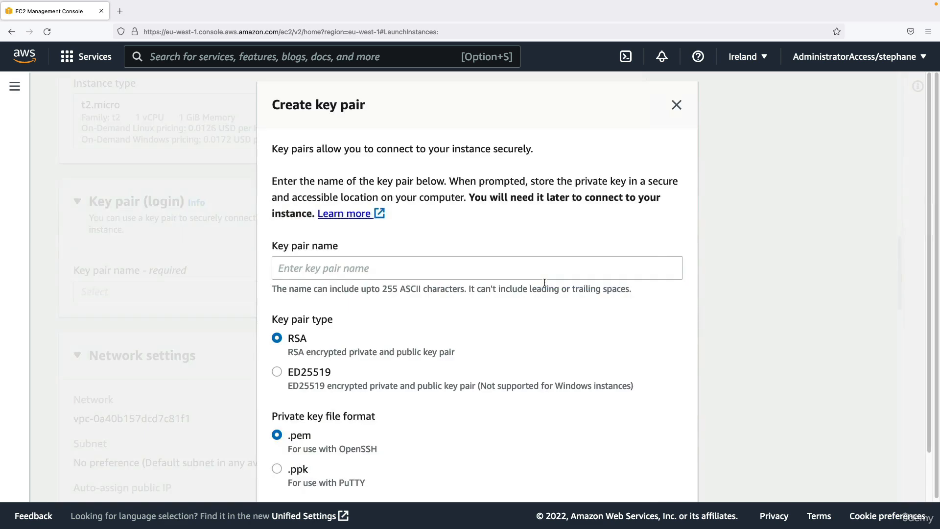
{"action": "left_click", "coordinate": [435, 268]}
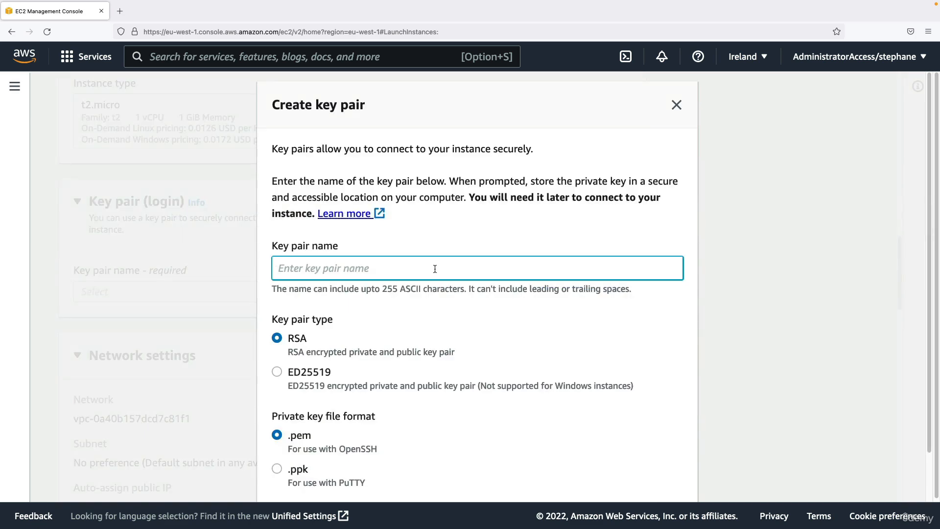
{"action": "type", "text": "EC2 Tutorial"}
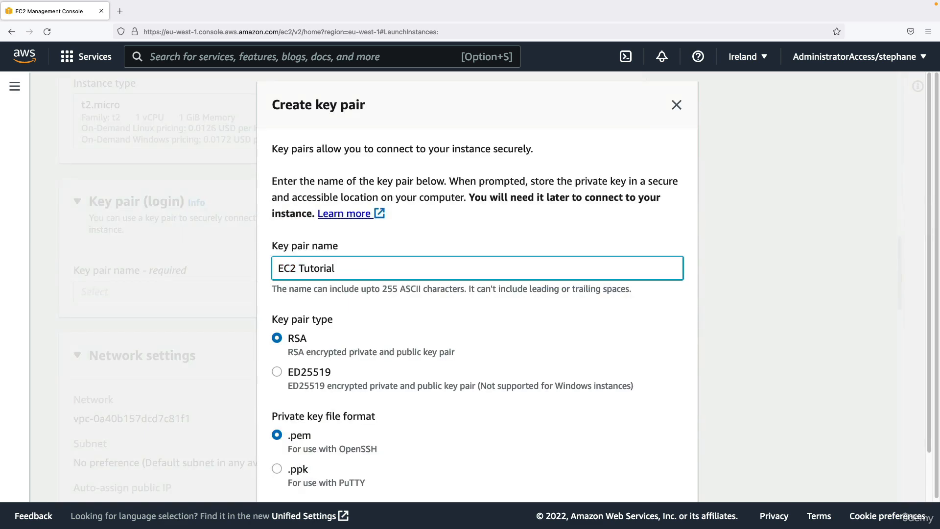
{"action": "left_click", "coordinate": [487, 206]}
{"action": "scroll", "coordinate": [486, 204], "scroll_direction": "down", "scroll_amount": 2}
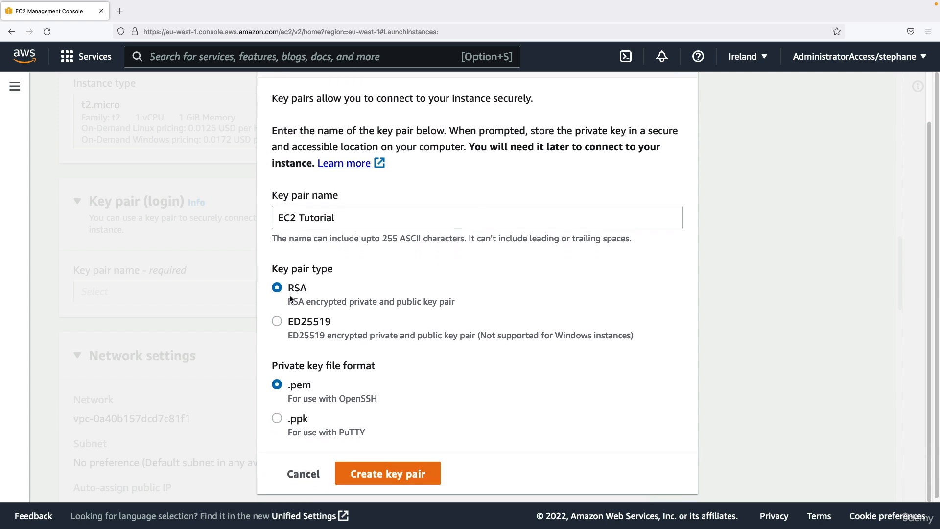
- Review the RSA key pair type description and the private key file format options
{"action": "left_click_drag", "start_coordinate": [295, 301], "coordinate": [361, 301]}
{"action": "double_click", "coordinate": [362, 301]}
{"action": "left_click", "coordinate": [366, 300]}
{"action": "left_click_drag", "start_coordinate": [284, 370], "coordinate": [347, 369]}
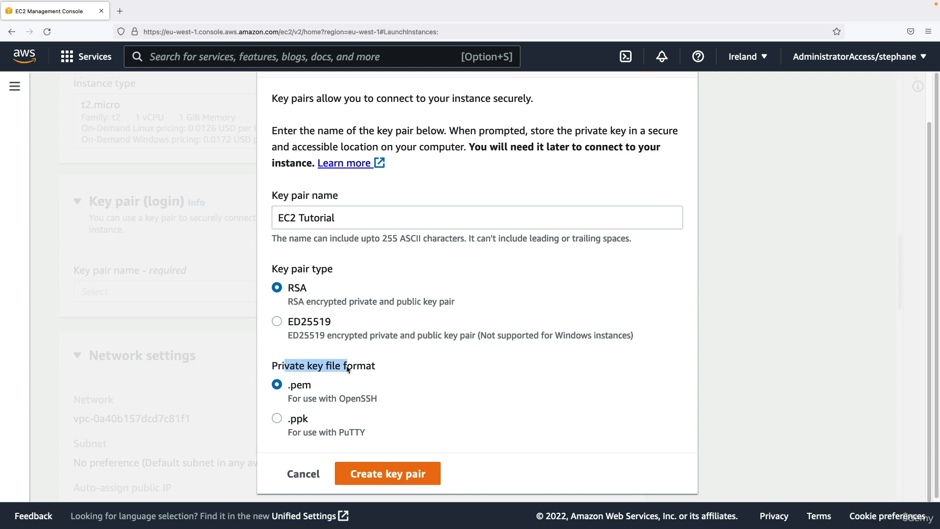
{"action": "left_click", "coordinate": [348, 369]}
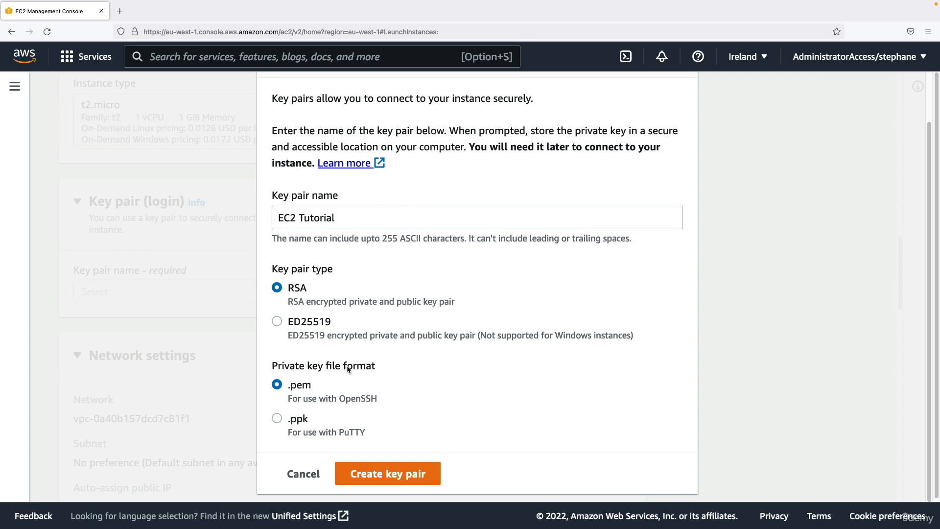
{"action": "left_click_drag", "start_coordinate": [289, 390], "coordinate": [314, 387]}
- Compare the .ppk option, choose .pem as the private key file format and create the key pair
{"action": "left_click", "coordinate": [297, 420]}
{"action": "left_click_drag", "start_coordinate": [288, 420], "coordinate": [308, 424]}
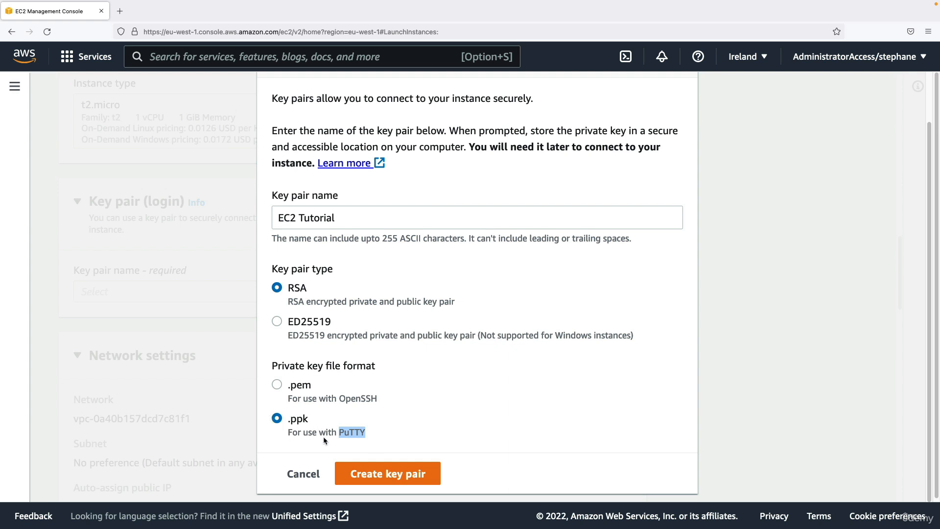
{"action": "left_click", "coordinate": [290, 384]}
{"action": "left_click", "coordinate": [364, 474]}
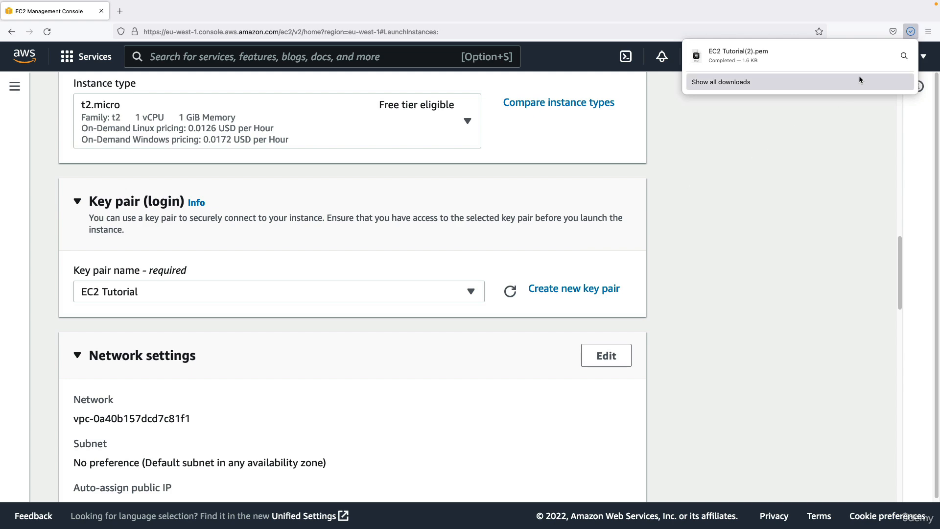
- Dismiss the download notice and review the network, subnet and auto-assign public IP settings for the instance
{"action": "left_click", "coordinate": [908, 36]}
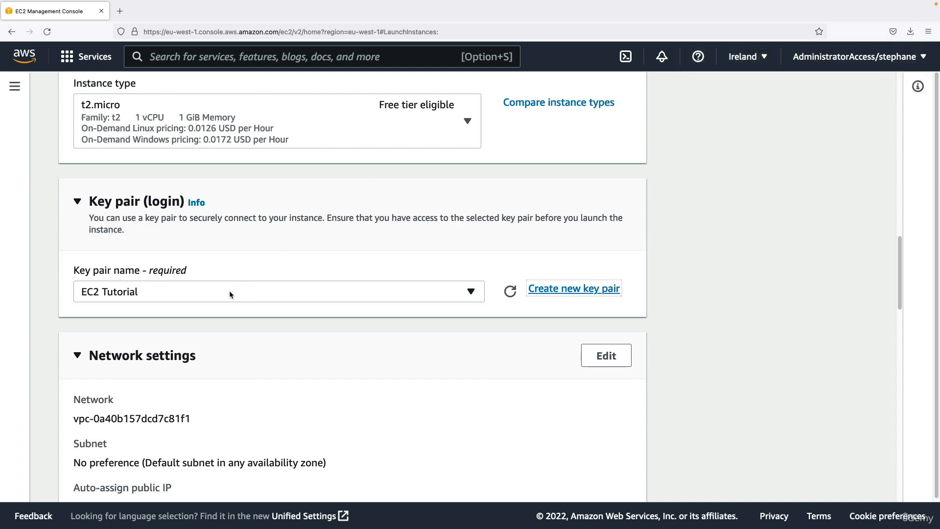
{"action": "scroll", "coordinate": [229, 290], "scroll_direction": "down", "scroll_amount": 1}
{"action": "scroll", "coordinate": [164, 272], "scroll_direction": "down", "scroll_amount": 5}
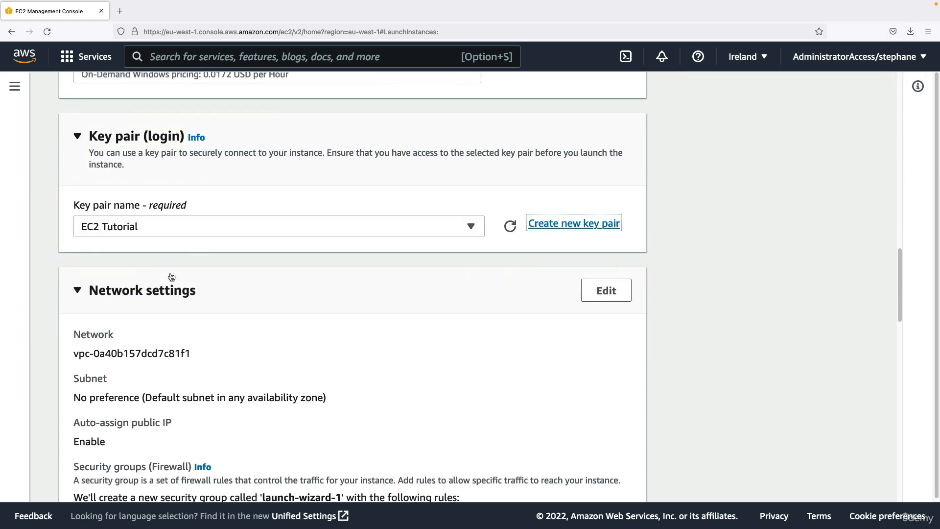
{"action": "scroll", "coordinate": [167, 279], "scroll_direction": "up", "scroll_amount": 1}
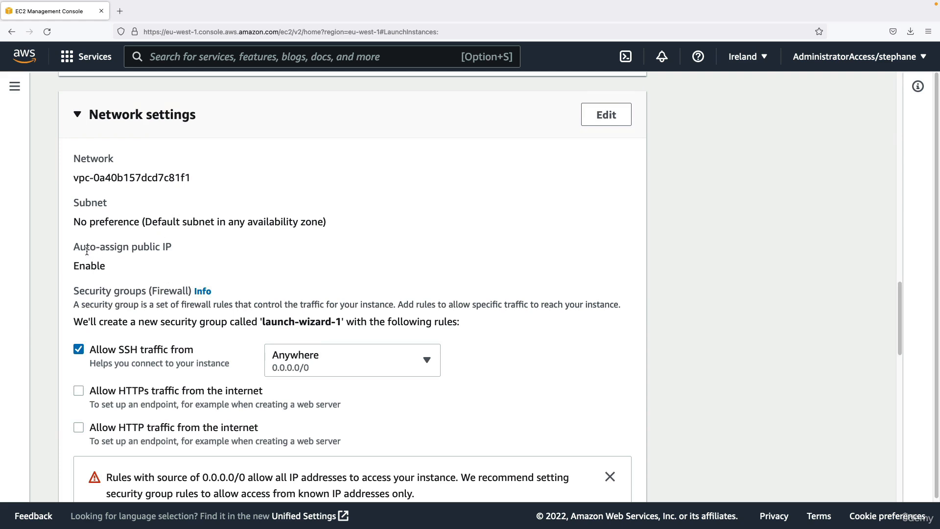
{"action": "left_click_drag", "start_coordinate": [79, 265], "coordinate": [108, 265]}
{"action": "scroll", "coordinate": [130, 268], "scroll_direction": "down", "scroll_amount": 3}
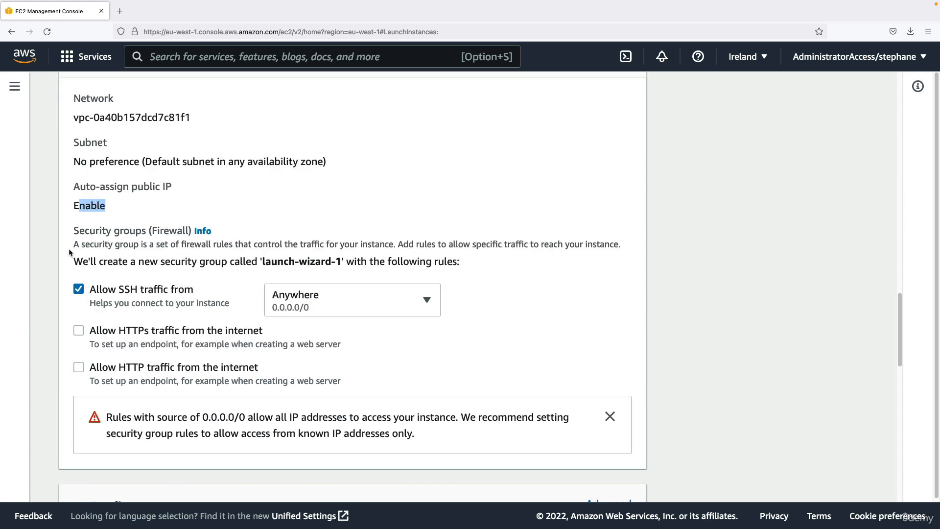
- Review the new launch-wizard-1 security group's rules and allow HTTP traffic from the internet
{"action": "left_click_drag", "start_coordinate": [74, 230], "coordinate": [143, 229]}
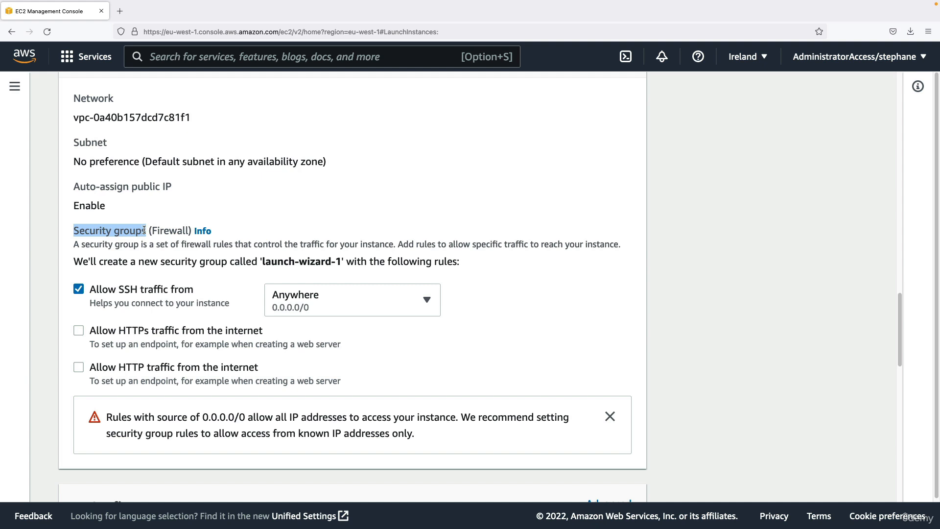
{"action": "left_click_drag", "start_coordinate": [164, 262], "coordinate": [340, 263]}
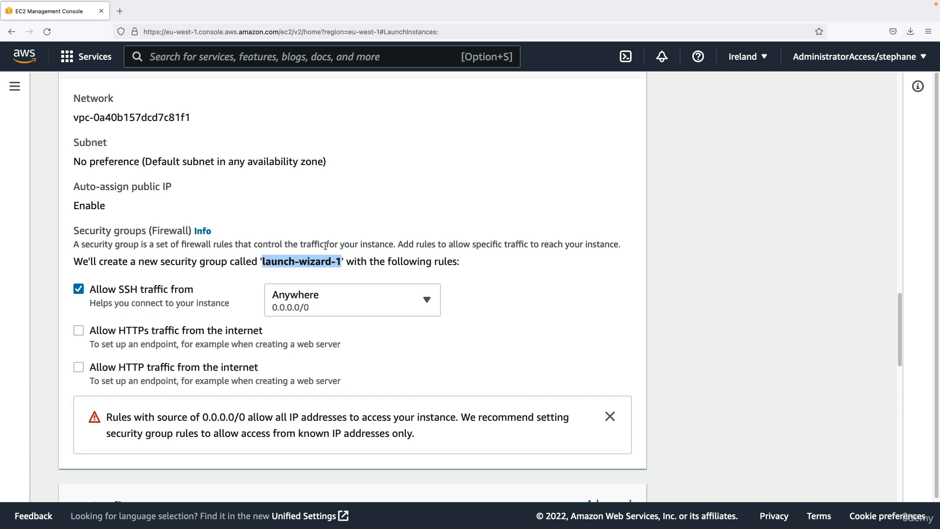
{"action": "left_click", "coordinate": [430, 272]}
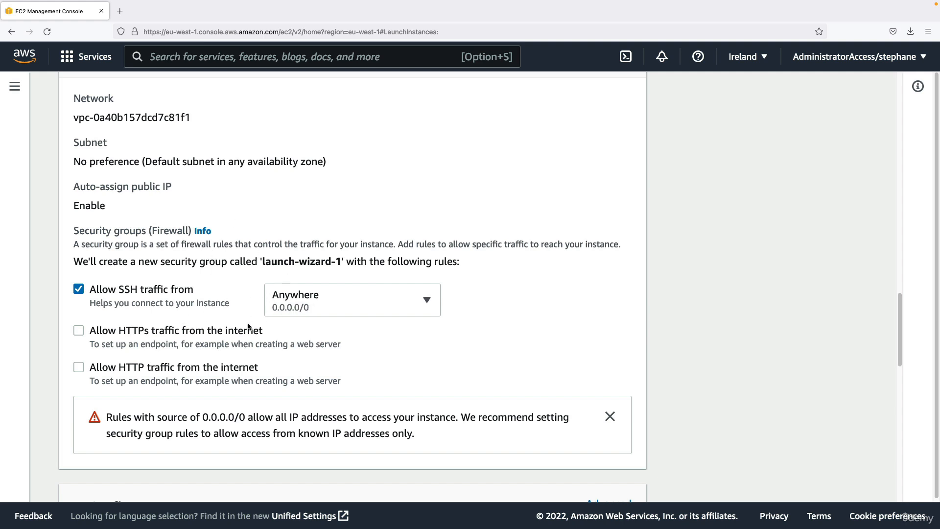
{"action": "left_click", "coordinate": [79, 369]}
{"action": "scroll", "coordinate": [241, 371], "scroll_direction": "down", "scroll_amount": 1}
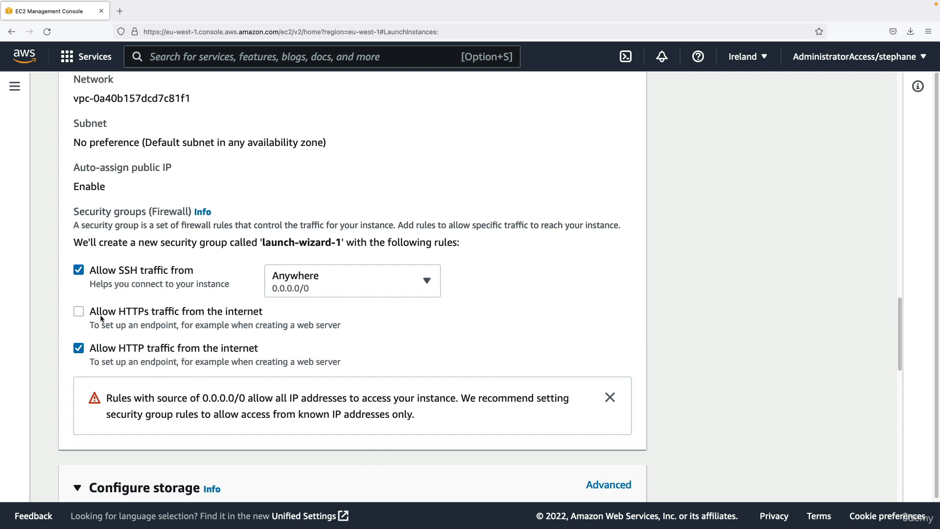
- Review the root volume's size and type in the storage configuration along with the free tier storage allowance
{"action": "scroll", "coordinate": [243, 313], "scroll_direction": "down", "scroll_amount": 5}
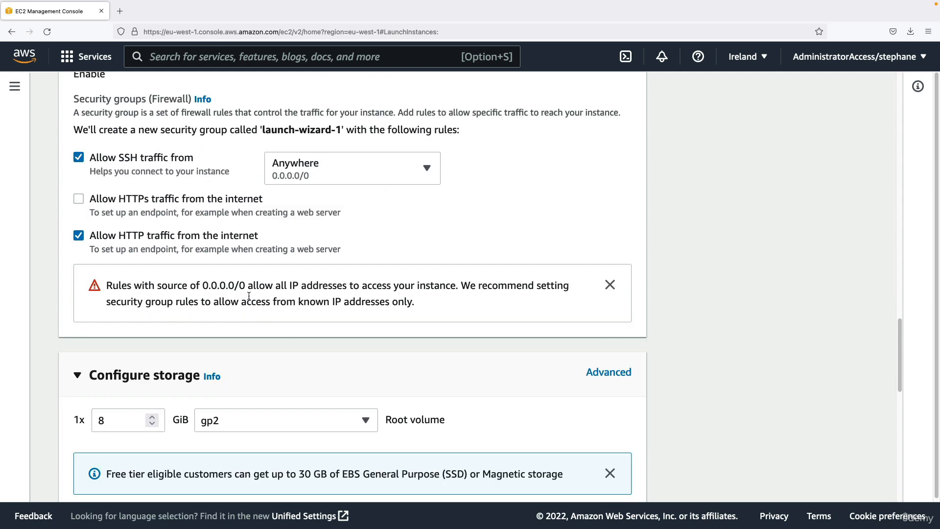
{"action": "scroll", "coordinate": [251, 298], "scroll_direction": "down", "scroll_amount": 4}
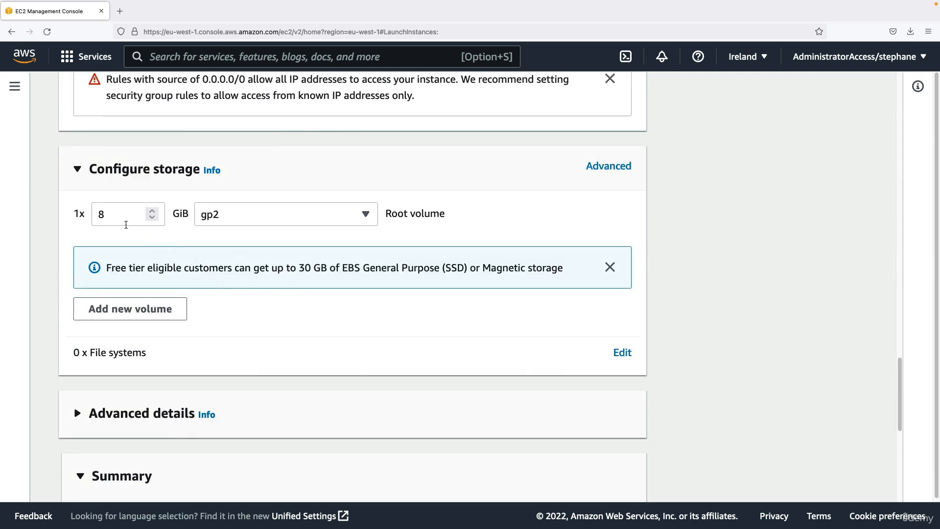
{"action": "left_click_drag", "start_coordinate": [125, 218], "coordinate": [96, 217]}
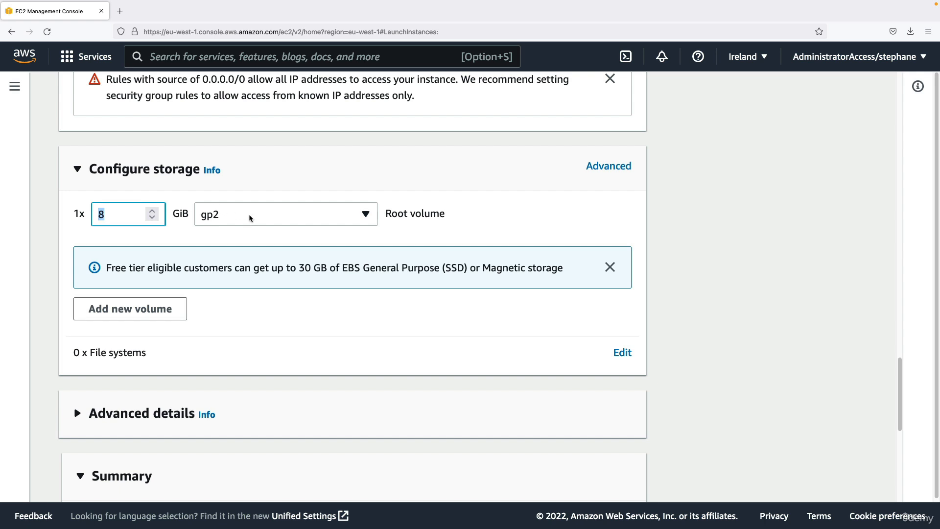
{"action": "left_click_drag", "start_coordinate": [397, 214], "coordinate": [433, 217]}
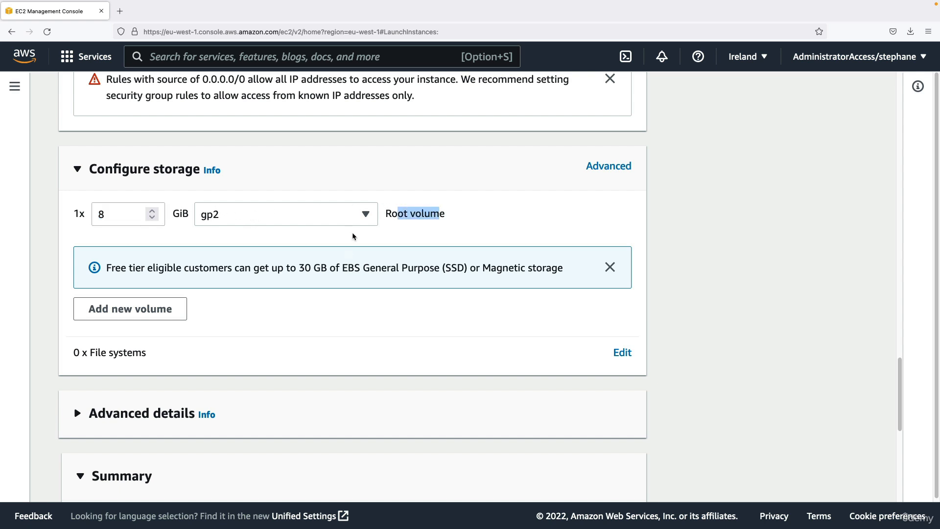
{"action": "left_click", "coordinate": [376, 263]}
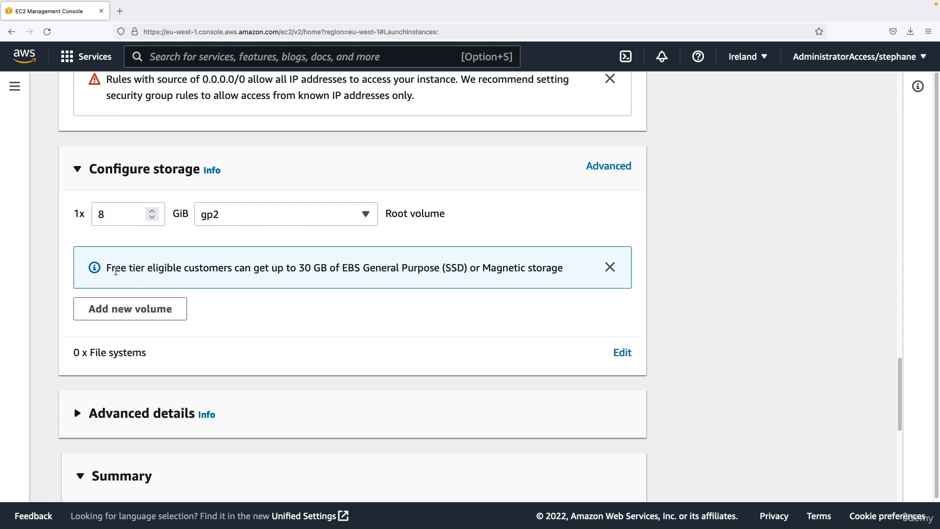
{"action": "left_click_drag", "start_coordinate": [106, 268], "coordinate": [149, 270]}
{"action": "left_click_drag", "start_coordinate": [299, 267], "coordinate": [467, 268]}
{"action": "left_click", "coordinate": [467, 279]}
- Examine the root volume's Delete on termination setting in the advanced storage view and return to the simple view
{"action": "left_click", "coordinate": [600, 169]}
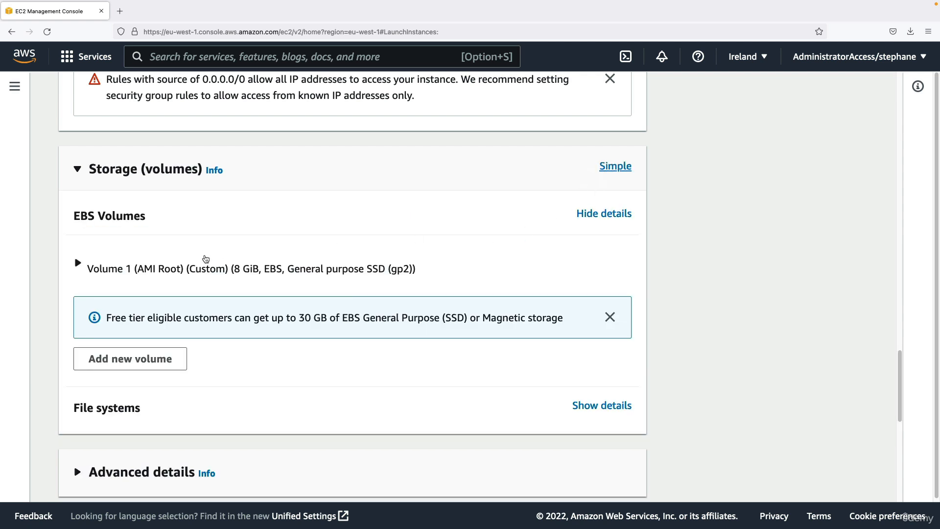
{"action": "left_click", "coordinate": [204, 260]}
{"action": "scroll", "coordinate": [213, 265], "scroll_direction": "down", "scroll_amount": 1}
{"action": "scroll", "coordinate": [220, 260], "scroll_direction": "down", "scroll_amount": 2}
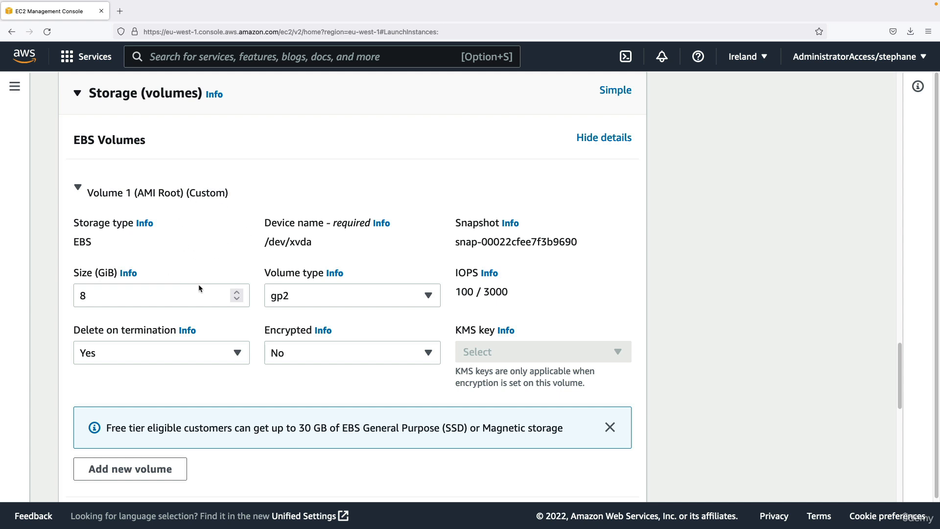
{"action": "left_click_drag", "start_coordinate": [74, 333], "coordinate": [178, 331]}
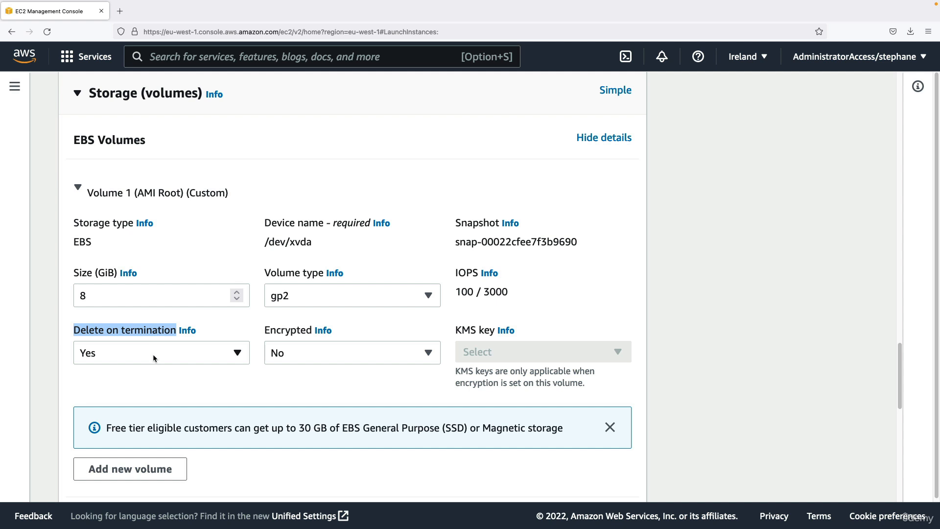
{"action": "left_click", "coordinate": [165, 329]}
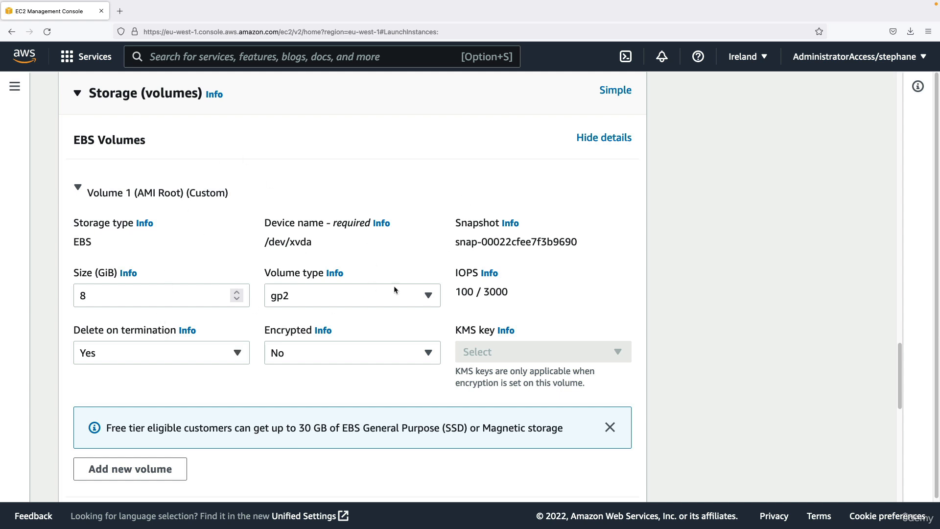
{"action": "left_click", "coordinate": [603, 138]}
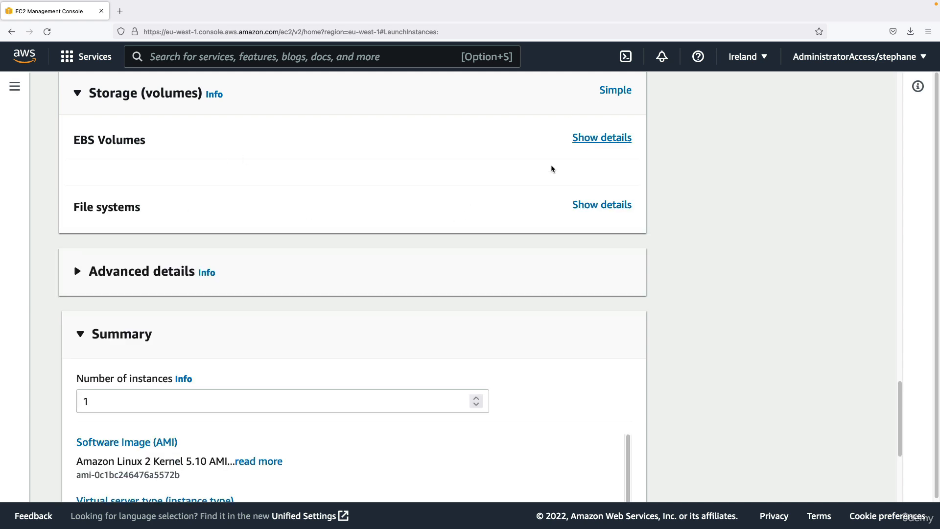
{"action": "left_click", "coordinate": [603, 139]}
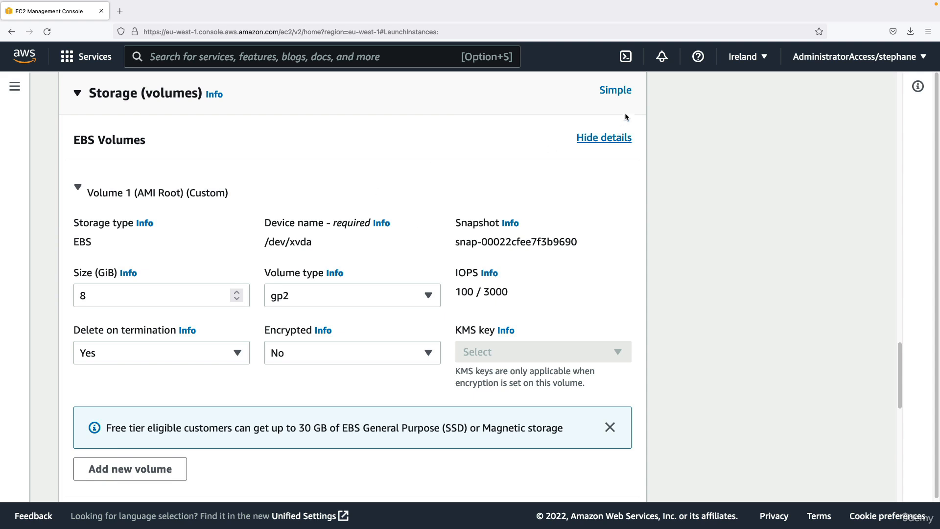
{"action": "left_click", "coordinate": [619, 93]}
{"action": "scroll", "coordinate": [366, 178], "scroll_direction": "up", "scroll_amount": 1}
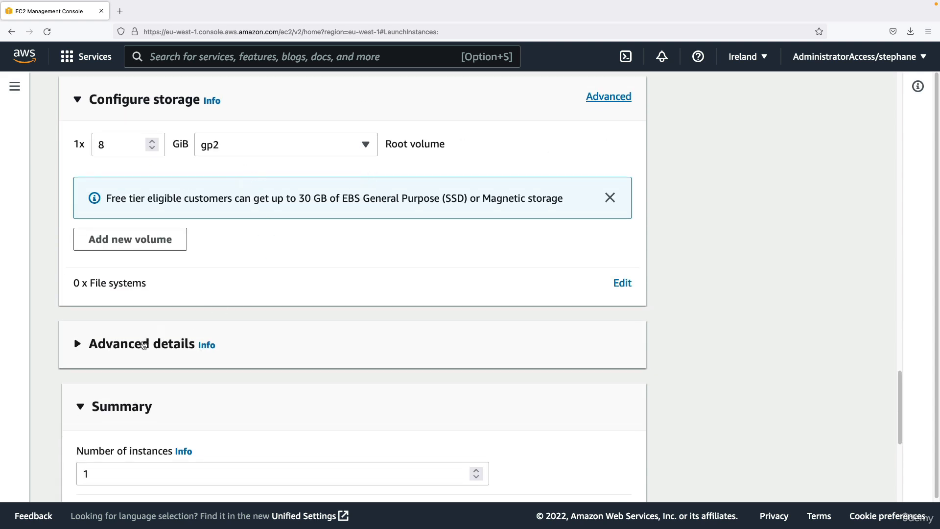
- Expand the advanced details of the instance and go to the empty User data field
{"action": "left_click", "coordinate": [144, 345]}
{"action": "scroll", "coordinate": [146, 333], "scroll_direction": "down", "scroll_amount": 3}
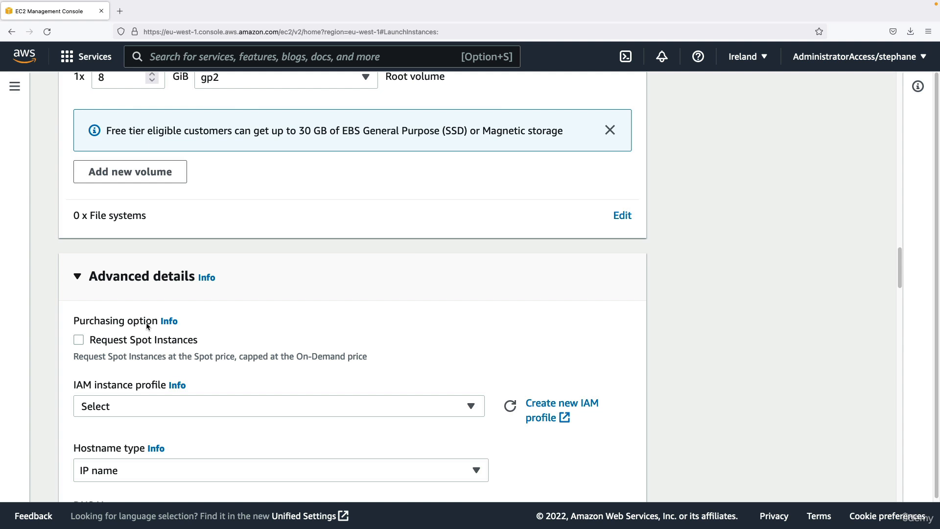
{"action": "scroll", "coordinate": [147, 325], "scroll_direction": "down", "scroll_amount": 2}
{"action": "scroll", "coordinate": [129, 314], "scroll_direction": "down", "scroll_amount": 1}
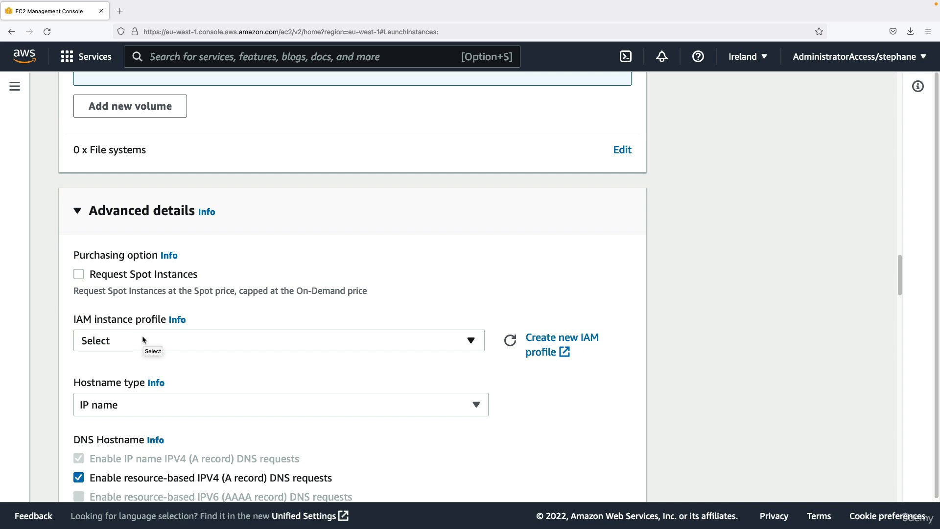
{"action": "scroll", "coordinate": [140, 339], "scroll_direction": "down", "scroll_amount": 5}
{"action": "scroll", "coordinate": [151, 328], "scroll_direction": "down", "scroll_amount": 6}
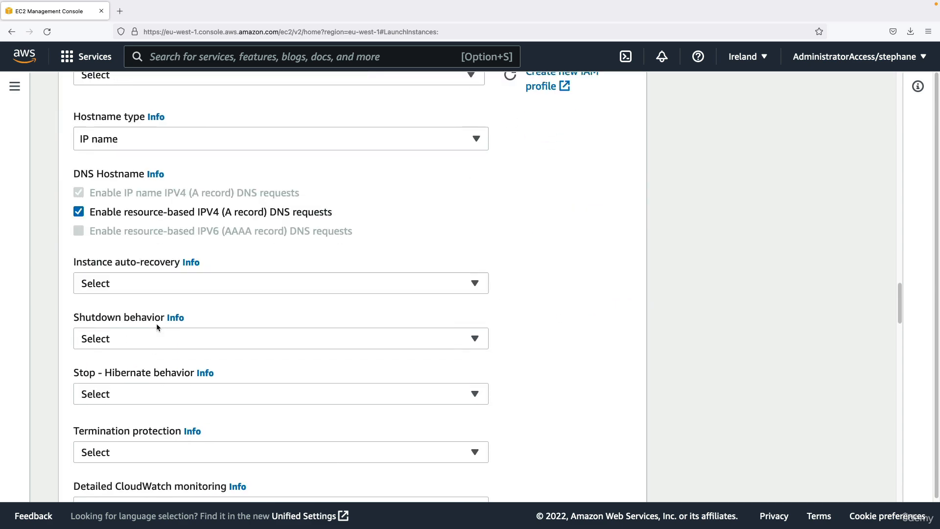
{"action": "scroll", "coordinate": [157, 326], "scroll_direction": "down", "scroll_amount": 20}
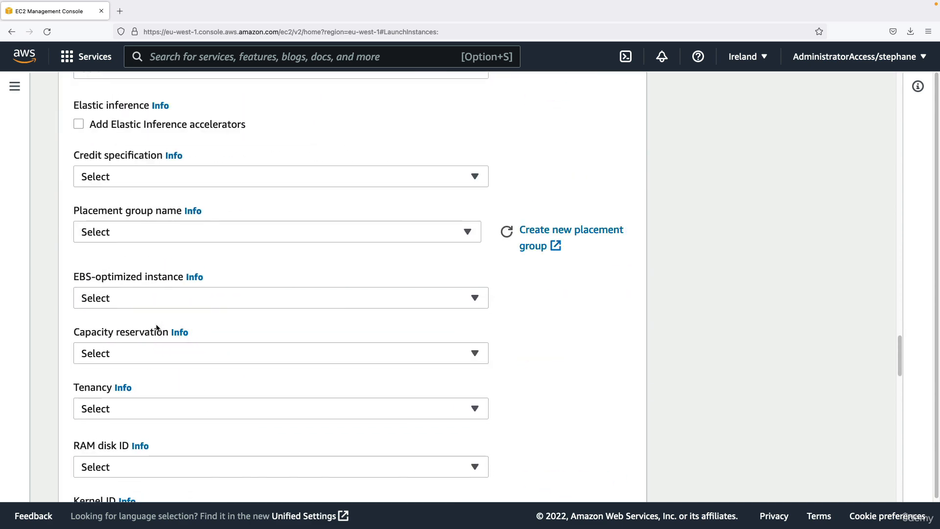
{"action": "scroll", "coordinate": [156, 327], "scroll_direction": "down", "scroll_amount": 20}
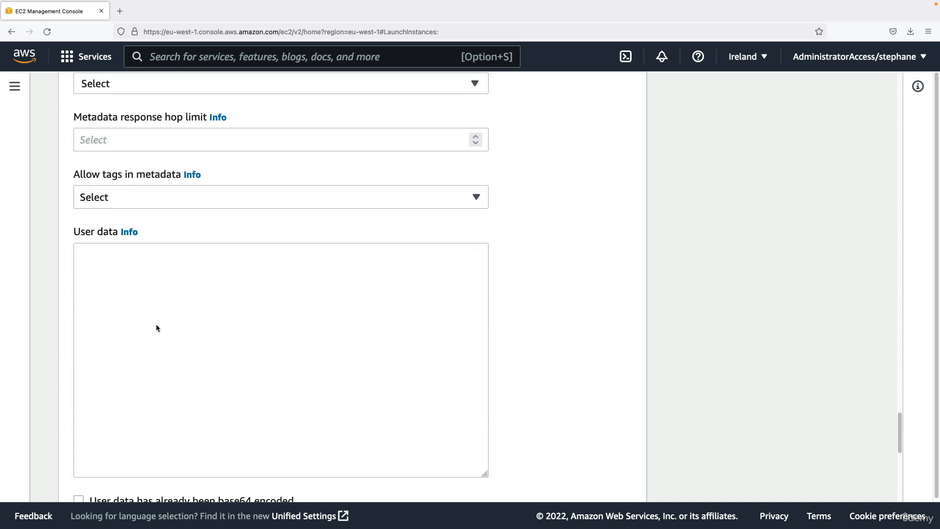
{"action": "left_click", "coordinate": [164, 316]}
{"action": "scroll", "coordinate": [130, 279], "scroll_direction": "down", "scroll_amount": 1}
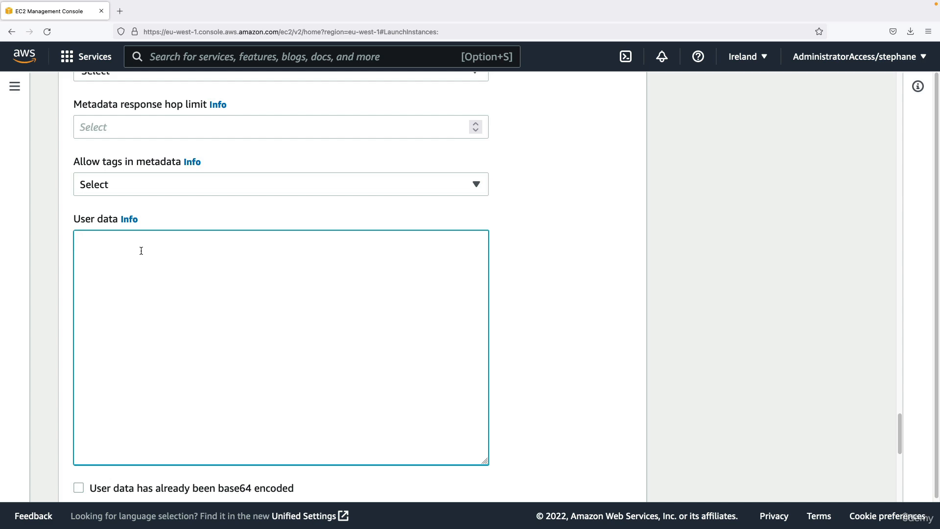
- Switch to VS Code and open ec2-user-data.sh from the ec2-fundamentals folder
{"action": "key", "text": "ctrl+Left"}
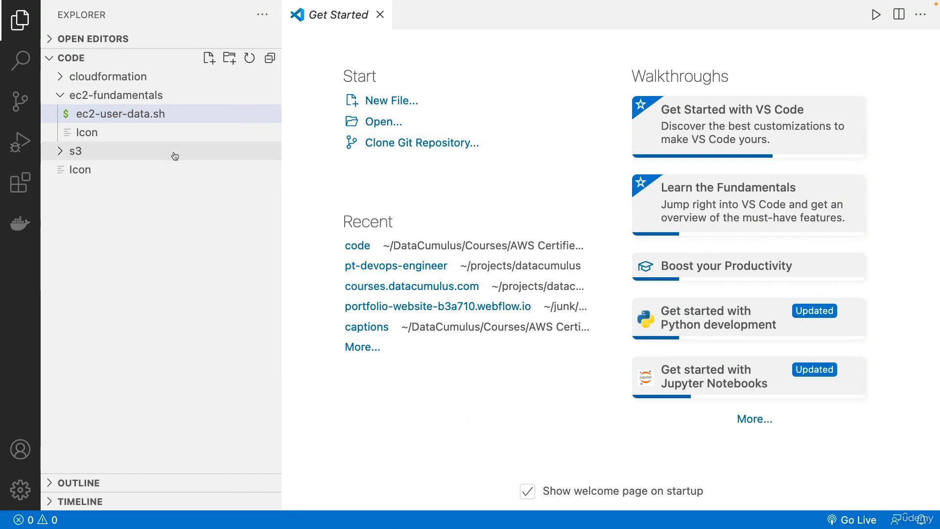
{"action": "left_click", "coordinate": [175, 119]}
{"action": "key", "text": "super+a"}
{"action": "left_click", "coordinate": [442, 162]}
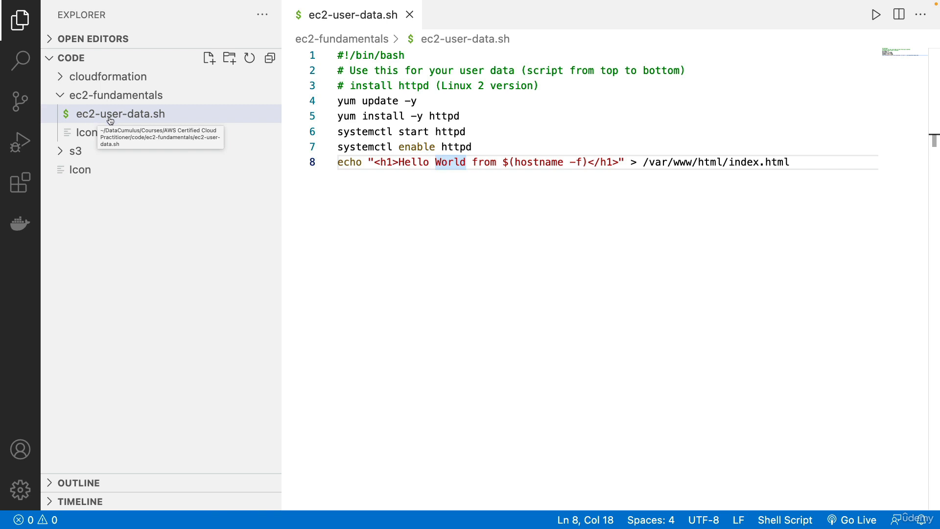
- Copy the entire ec2-user-data.sh script and paste it into the User data field in the EC2 console
{"action": "left_click", "coordinate": [366, 145]}
{"action": "key", "text": "super+a"}
{"action": "key", "text": "super+c"}
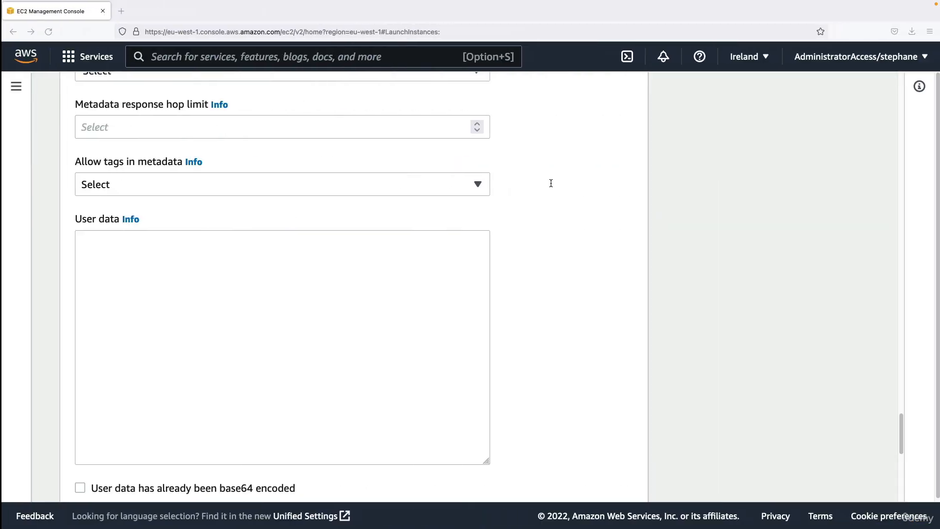
{"action": "left_click", "coordinate": [415, 272]}
{"action": "key", "text": "super+v"}
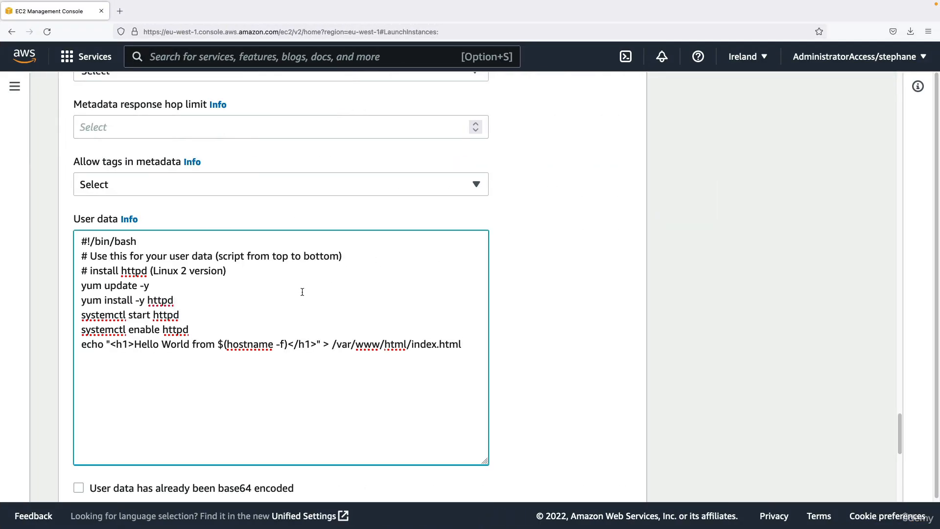
- Review the pasted script's commands for updating packages, installing httpd and writing the Hello World page to index.html
{"action": "left_click_drag", "start_coordinate": [79, 240], "coordinate": [468, 340]}
{"action": "left_click", "coordinate": [468, 340]}
{"action": "left_click_drag", "start_coordinate": [90, 284], "coordinate": [150, 285]}
{"action": "left_click", "coordinate": [162, 300]}
{"action": "double_click", "coordinate": [161, 299]}
{"action": "left_click_drag", "start_coordinate": [87, 344], "coordinate": [320, 344]}
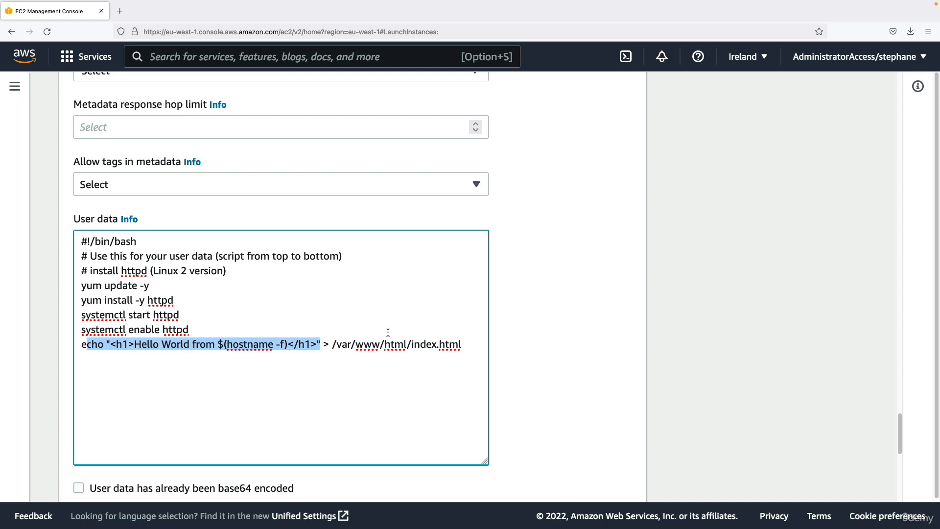
{"action": "double_click", "coordinate": [421, 343]}
{"action": "left_click", "coordinate": [303, 329]}
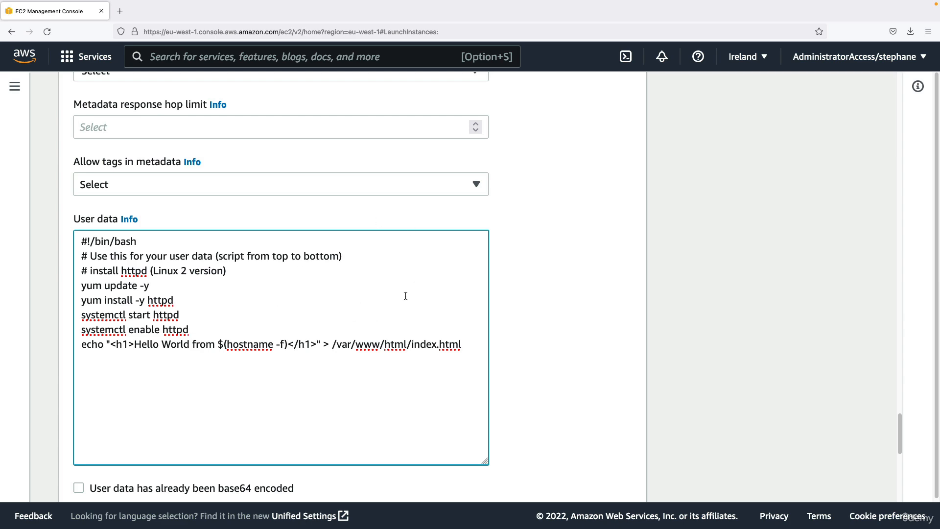
- Review the launch summary's number of instances, software image, instance type, security group and storage
{"action": "scroll", "coordinate": [392, 305], "scroll_direction": "down", "scroll_amount": 6}
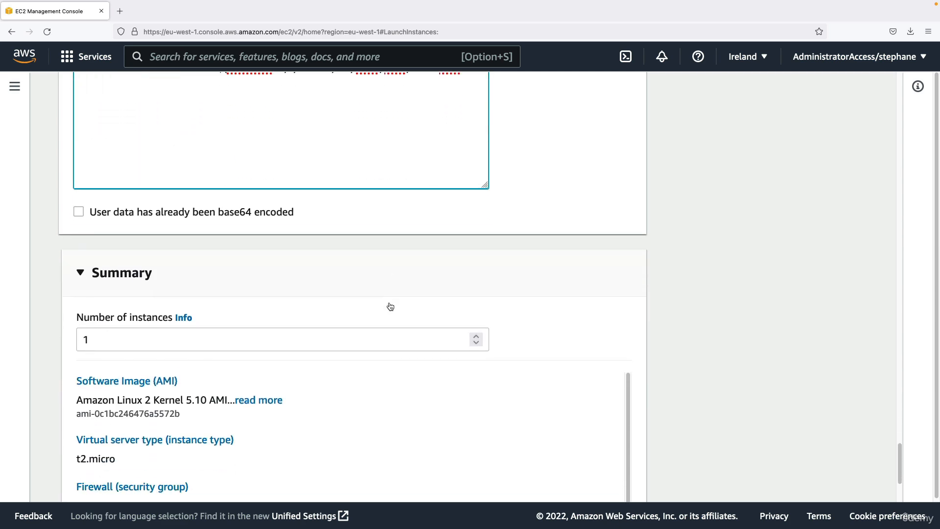
{"action": "scroll", "coordinate": [390, 307], "scroll_direction": "down", "scroll_amount": 2}
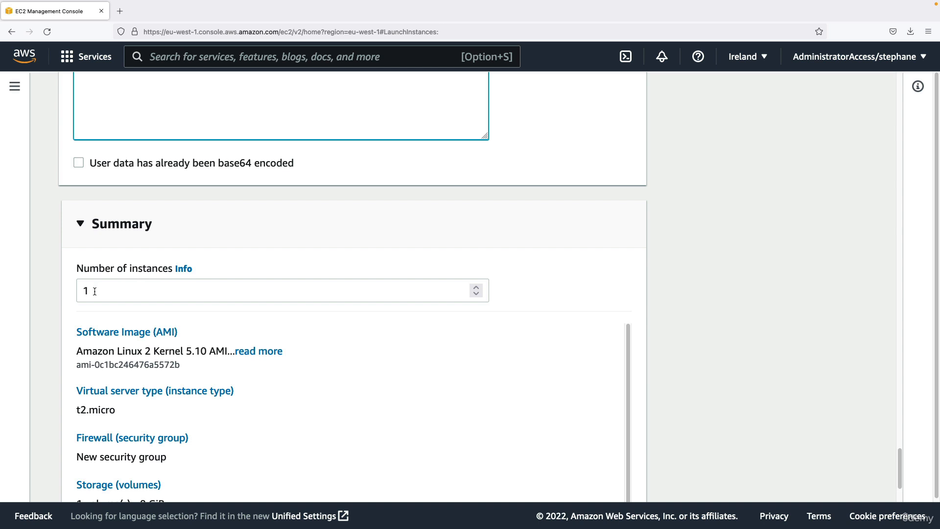
{"action": "scroll", "coordinate": [113, 271], "scroll_direction": "down", "scroll_amount": 2}
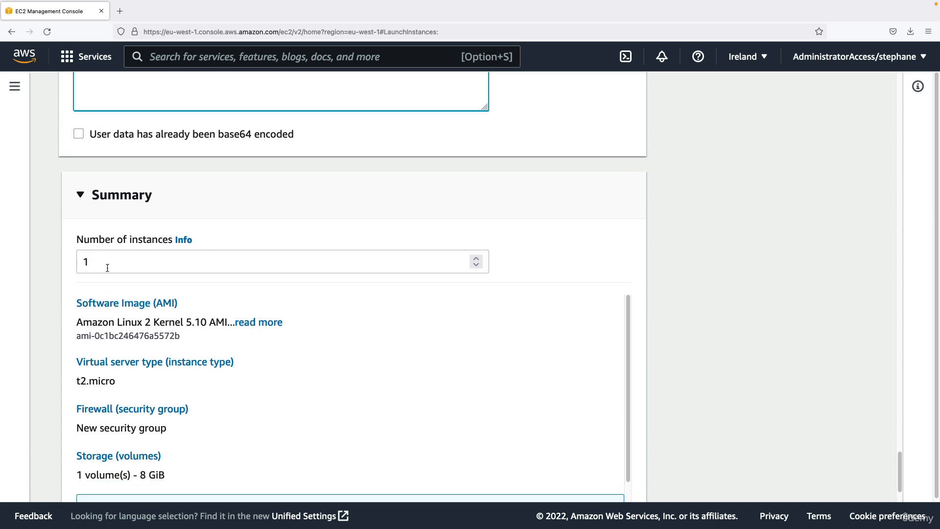
{"action": "scroll", "coordinate": [110, 387], "scroll_direction": "down", "scroll_amount": 1}
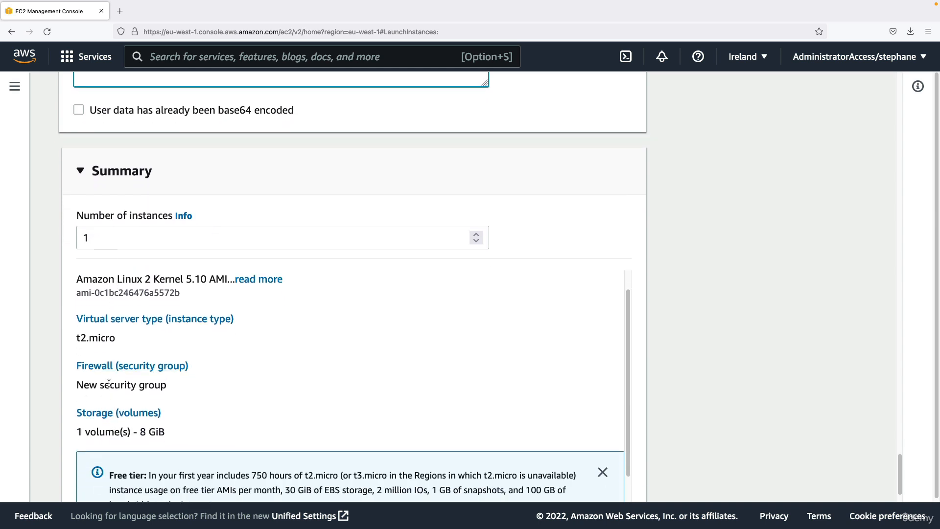
{"action": "scroll", "coordinate": [98, 376], "scroll_direction": "up", "scroll_amount": 1}
{"action": "scroll", "coordinate": [42, 344], "scroll_direction": "down", "scroll_amount": 3}
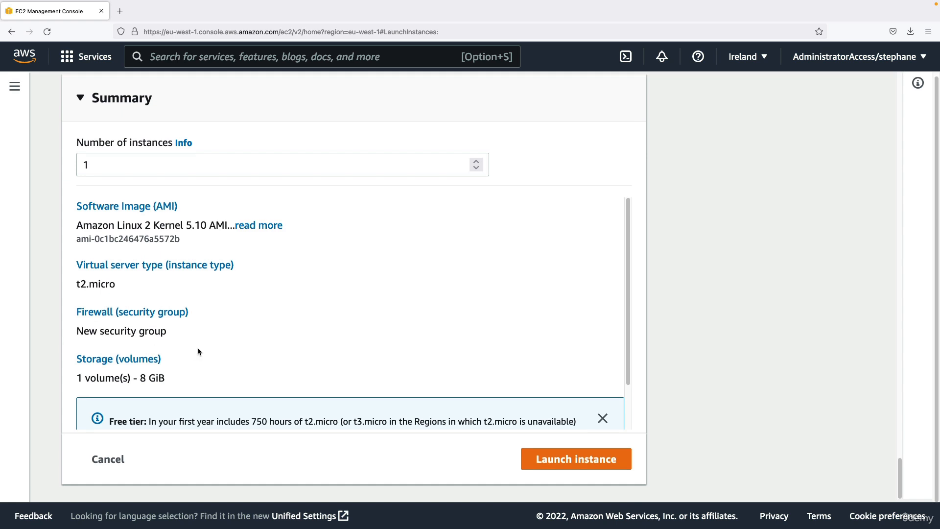
{"action": "scroll", "coordinate": [205, 352], "scroll_direction": "down", "scroll_amount": 2}
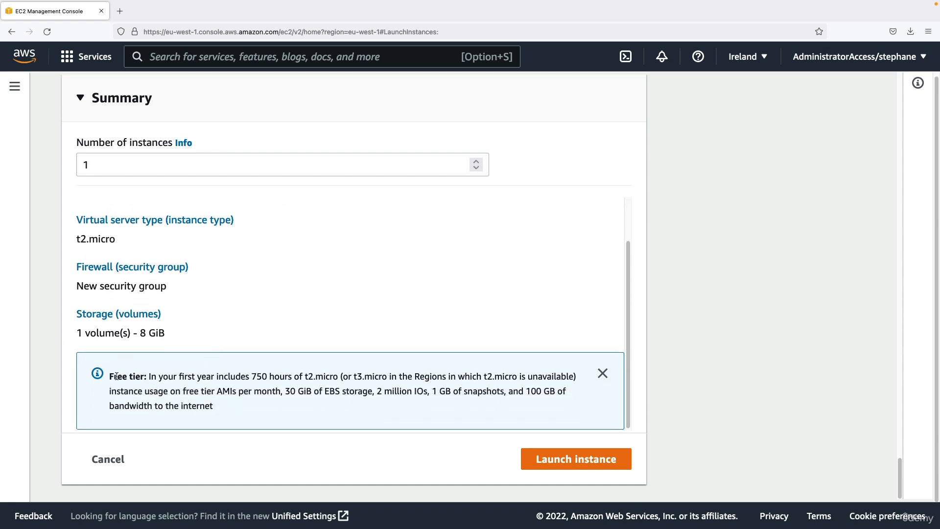
- Read the free tier note in the summary, covering the micro instance hours and the EBS storage allowance
{"action": "left_click_drag", "start_coordinate": [109, 376], "coordinate": [134, 378]}
{"action": "left_click_drag", "start_coordinate": [164, 376], "coordinate": [337, 375]}
{"action": "left_click", "coordinate": [353, 375]}
{"action": "left_click_drag", "start_coordinate": [338, 376], "coordinate": [391, 375]}
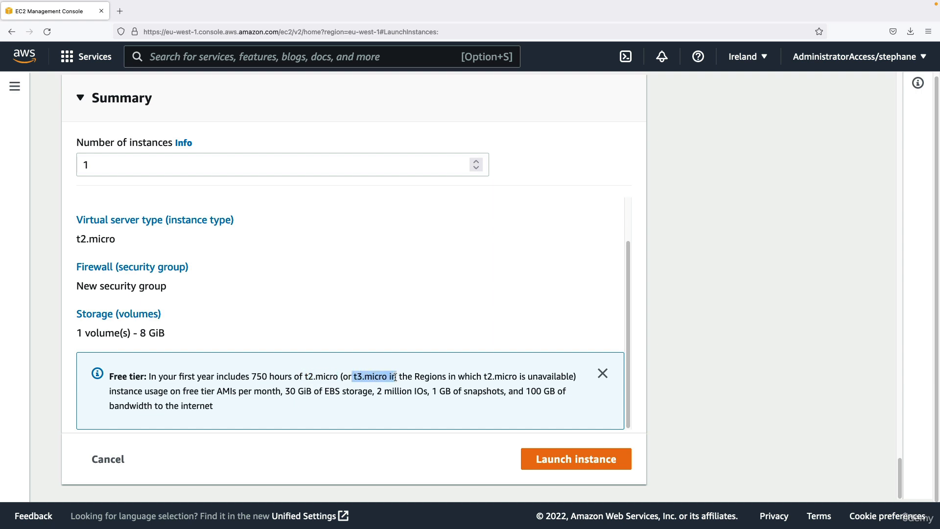
{"action": "left_click", "coordinate": [390, 377]}
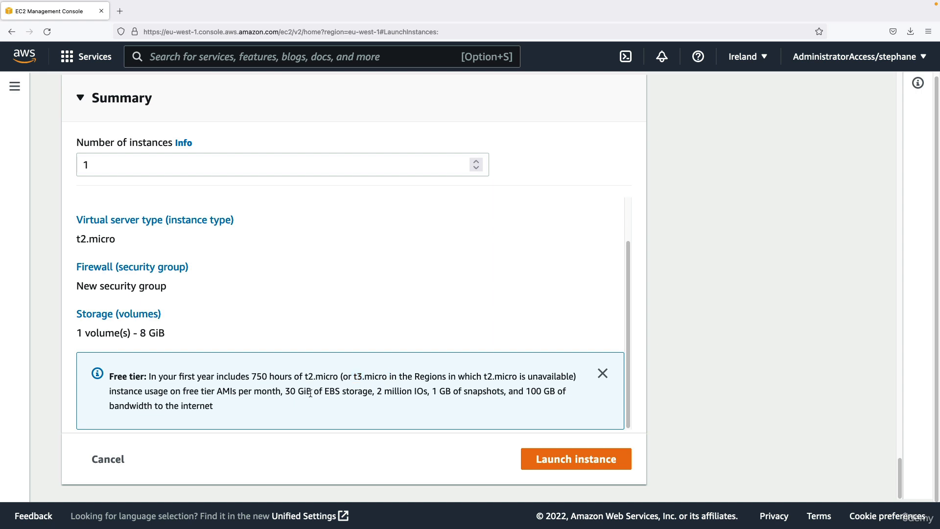
{"action": "left_click_drag", "start_coordinate": [287, 391], "coordinate": [373, 390]}
{"action": "left_click", "coordinate": [383, 403]}
- Launch the instance and open the refreshed list of all instances
{"action": "left_click", "coordinate": [537, 462]}
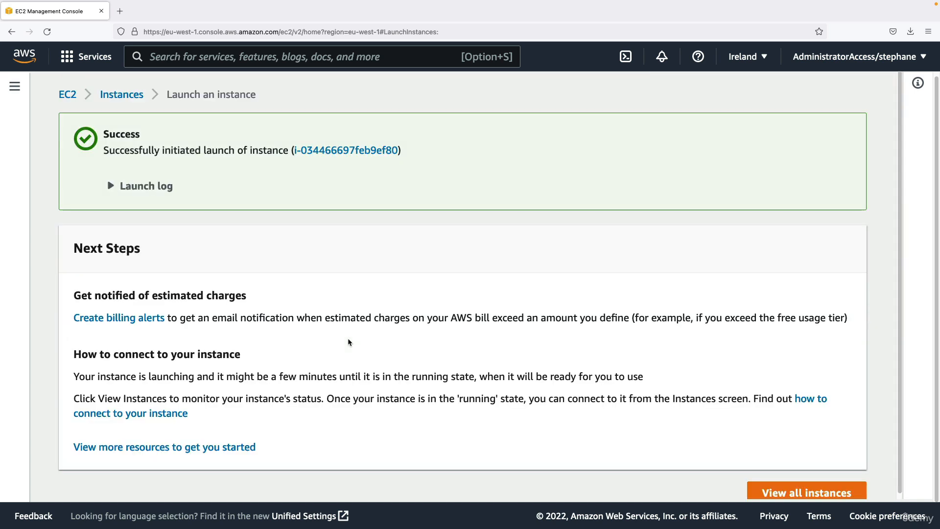
{"action": "left_click", "coordinate": [811, 492]}
{"action": "left_click", "coordinate": [458, 88]}
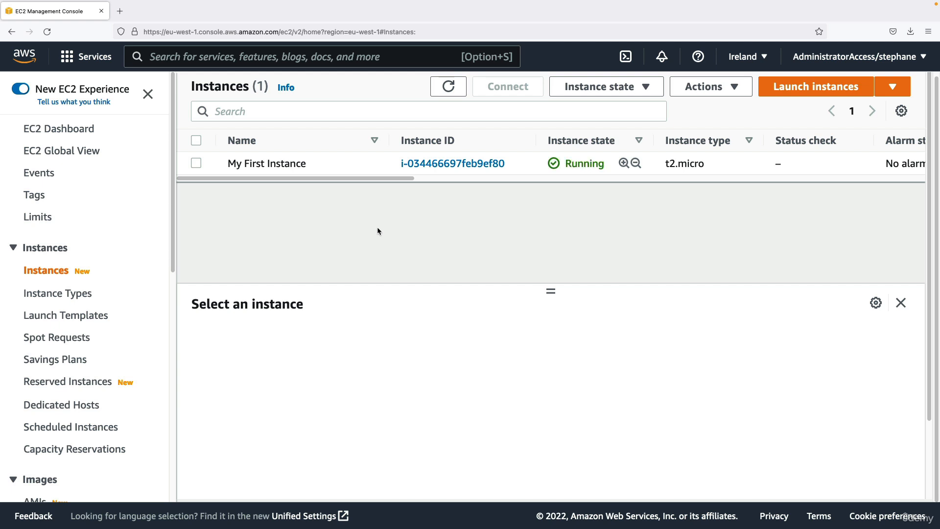
- Select My First Instance, enlarge its details pane and check its instance ID, public IPv4 address and private IPv4 address
{"action": "left_click", "coordinate": [350, 166]}
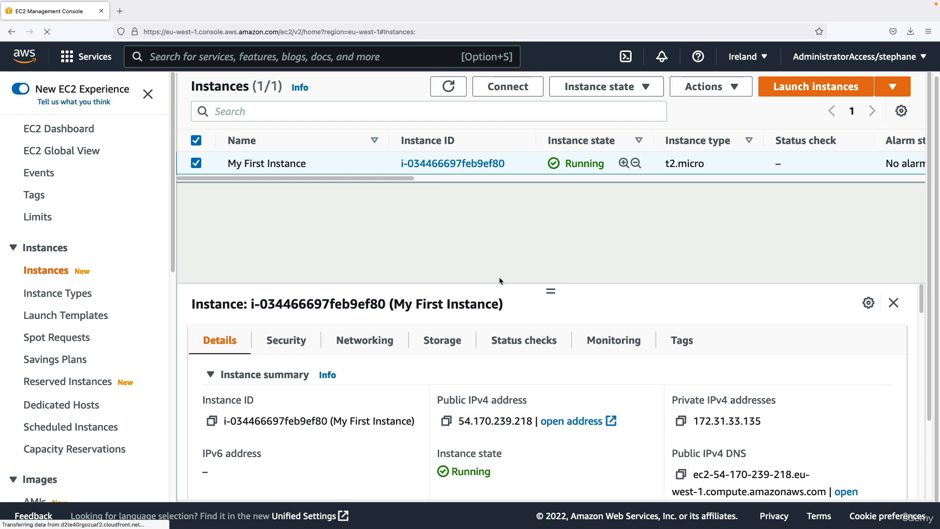
{"action": "left_click_drag", "start_coordinate": [533, 284], "coordinate": [536, 252]}
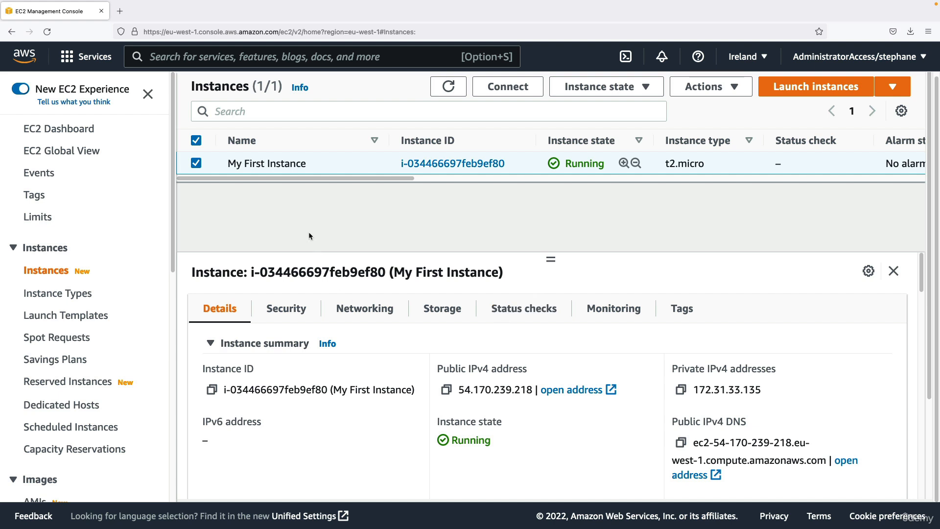
{"action": "left_click_drag", "start_coordinate": [238, 164], "coordinate": [296, 163]}
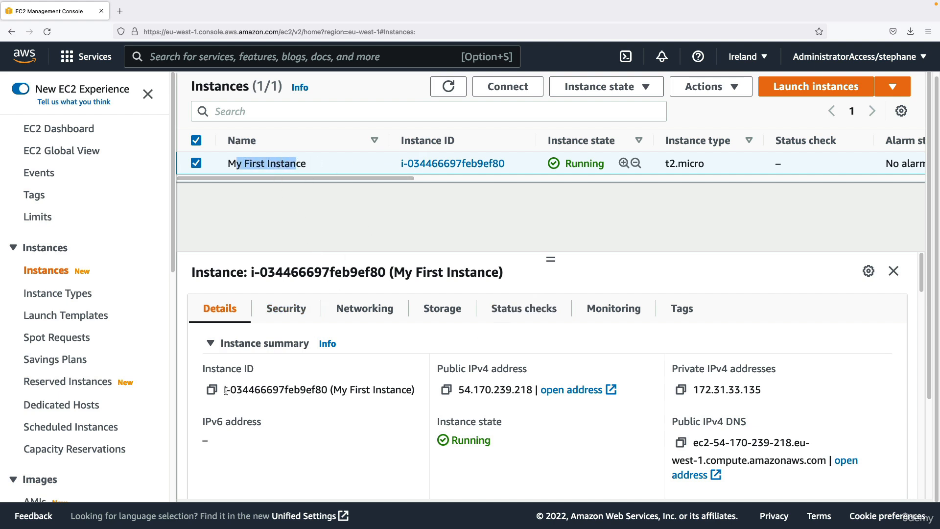
{"action": "left_click_drag", "start_coordinate": [225, 390], "coordinate": [330, 389]}
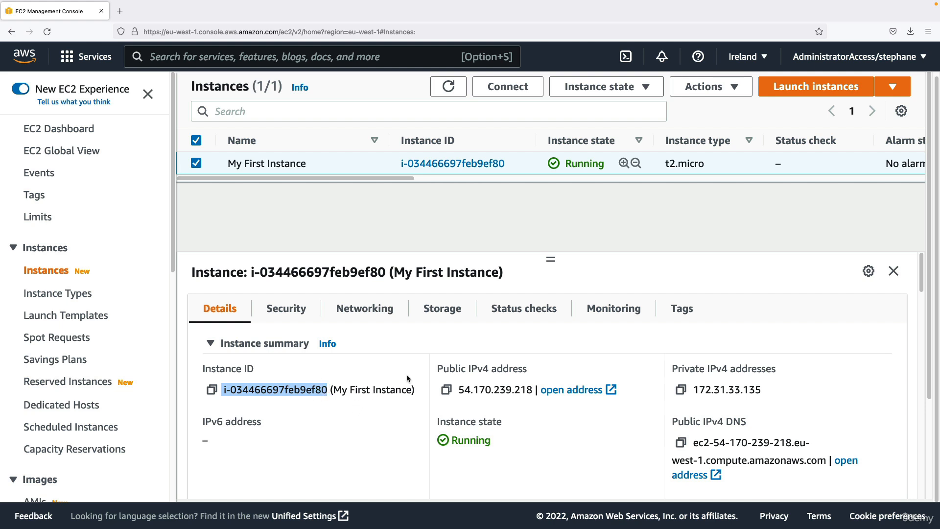
{"action": "left_click_drag", "start_coordinate": [442, 368], "coordinate": [458, 389]}
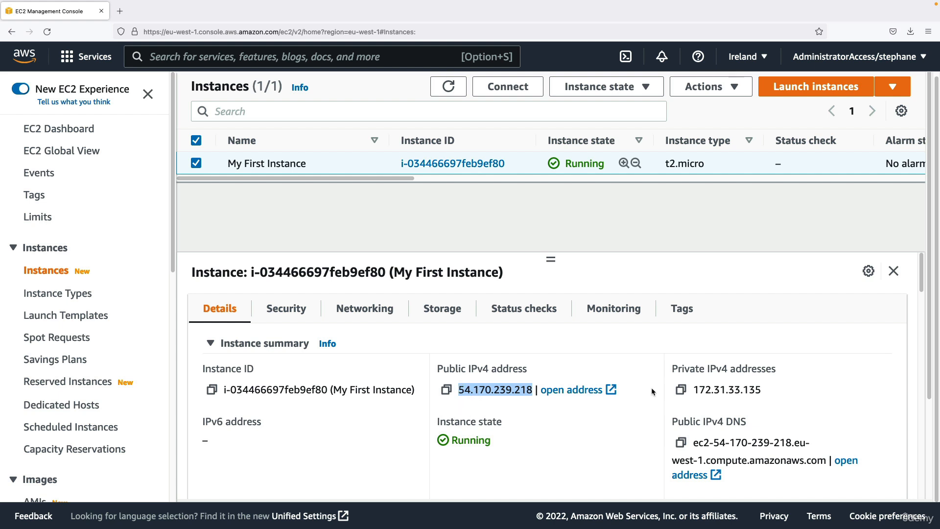
{"action": "left_click_drag", "start_coordinate": [691, 389], "coordinate": [762, 387]}
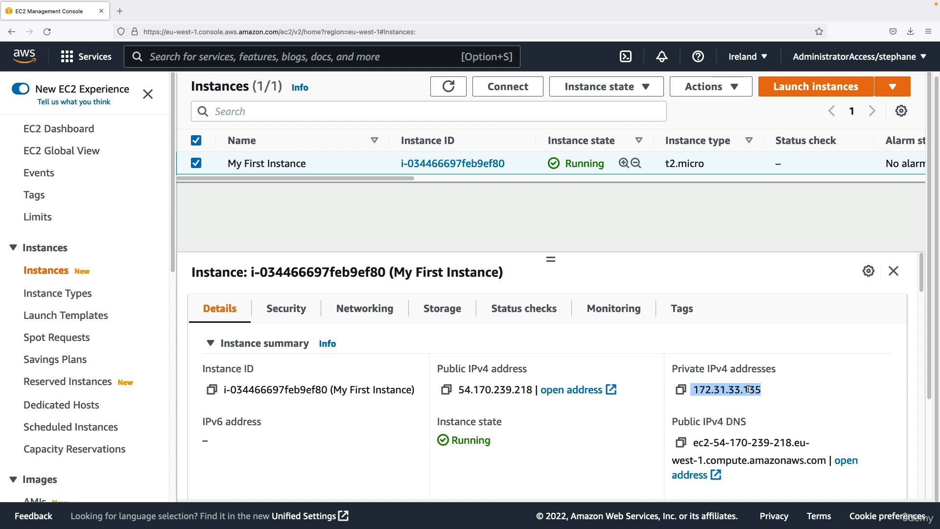
- Examine the hostname type, private IP DNS name and instance type in the instance summary
{"action": "scroll", "coordinate": [680, 404], "scroll_direction": "down", "scroll_amount": 3}
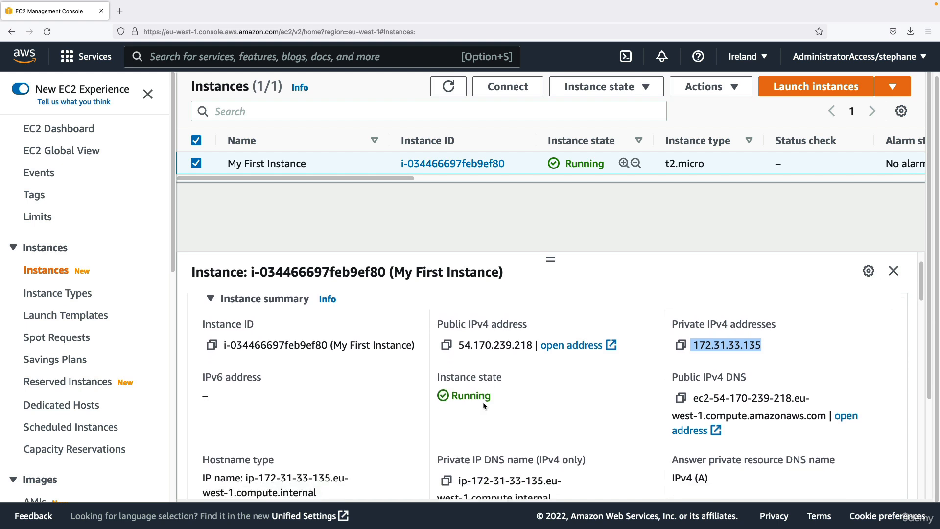
{"action": "scroll", "coordinate": [484, 402], "scroll_direction": "down", "scroll_amount": 5}
{"action": "scroll", "coordinate": [350, 392], "scroll_direction": "up", "scroll_amount": 1}
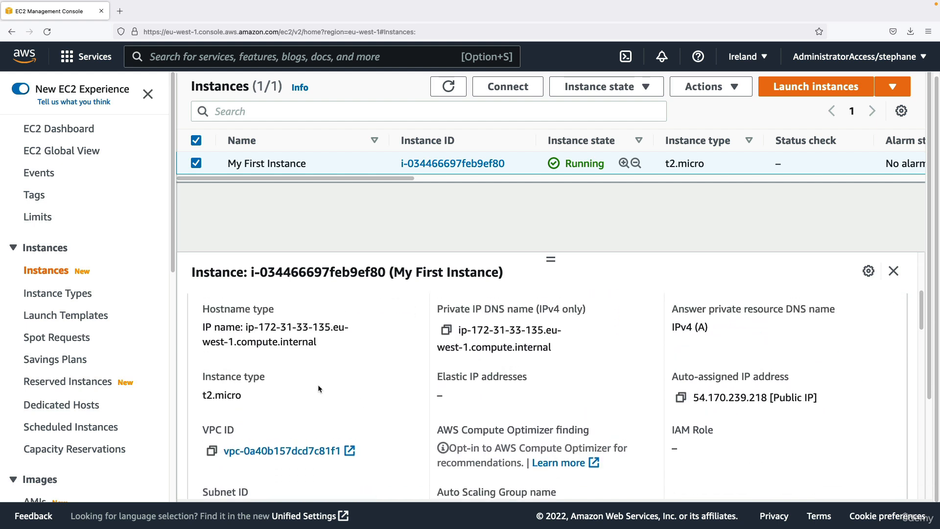
{"action": "left_click_drag", "start_coordinate": [253, 324], "coordinate": [279, 342]}
{"action": "left_click_drag", "start_coordinate": [449, 307], "coordinate": [491, 347]}
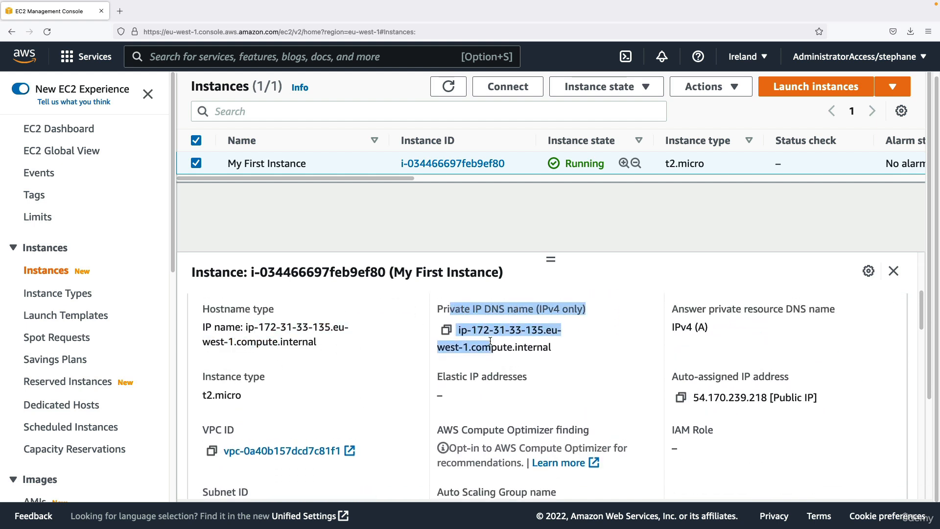
{"action": "left_click", "coordinate": [230, 377]}
{"action": "left_click_drag", "start_coordinate": [230, 377], "coordinate": [256, 394]}
{"action": "left_click", "coordinate": [256, 397]}
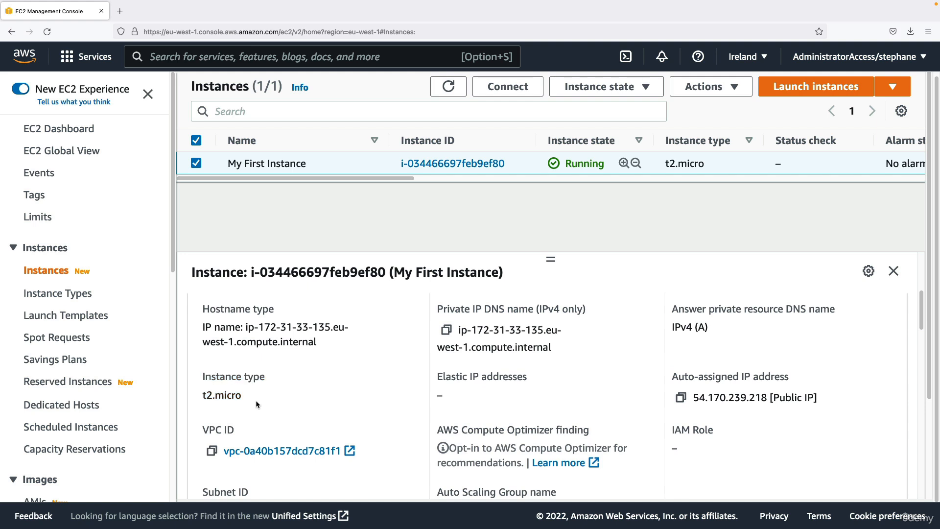
- Examine the platform, AMI and key pair name among the details of My First Instance
{"action": "scroll", "coordinate": [464, 395], "scroll_direction": "down", "scroll_amount": 4}
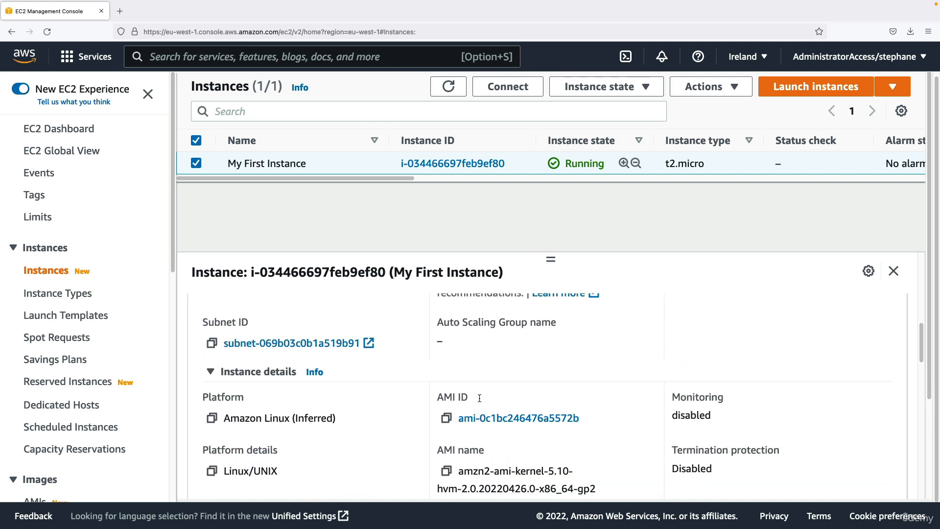
{"action": "scroll", "coordinate": [479, 401], "scroll_direction": "down", "scroll_amount": 1}
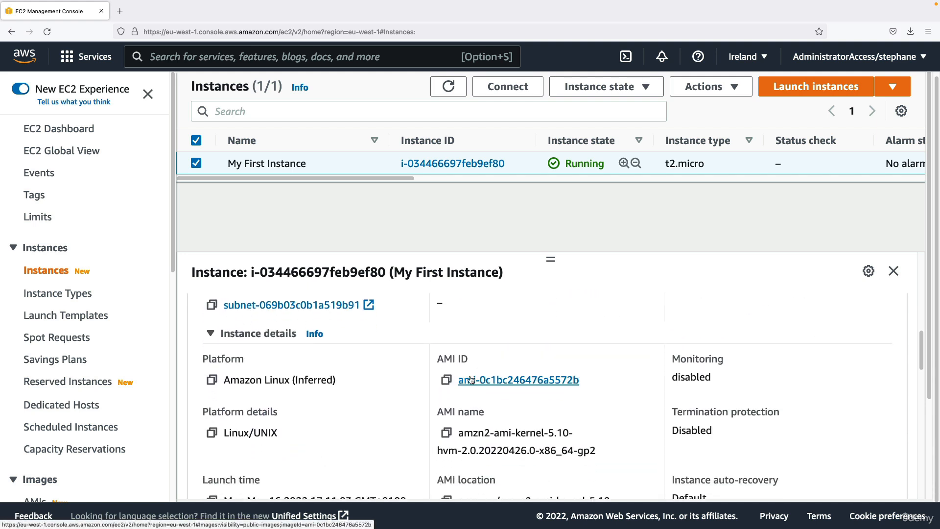
{"action": "scroll", "coordinate": [492, 383], "scroll_direction": "down", "scroll_amount": 1}
{"action": "triple_click", "coordinate": [284, 348]}
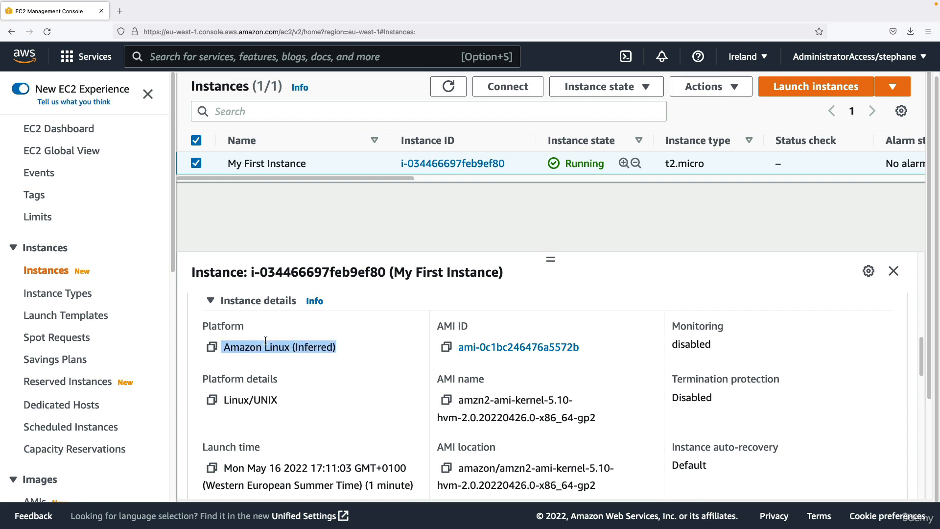
{"action": "scroll", "coordinate": [622, 424], "scroll_direction": "down", "scroll_amount": 2}
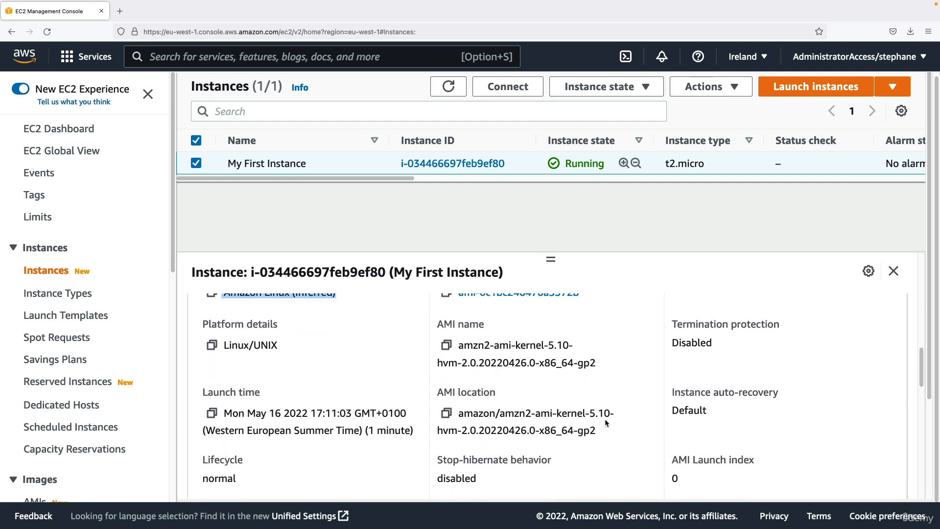
{"action": "scroll", "coordinate": [604, 422], "scroll_direction": "down", "scroll_amount": 1}
{"action": "scroll", "coordinate": [209, 425], "scroll_direction": "down", "scroll_amount": 1}
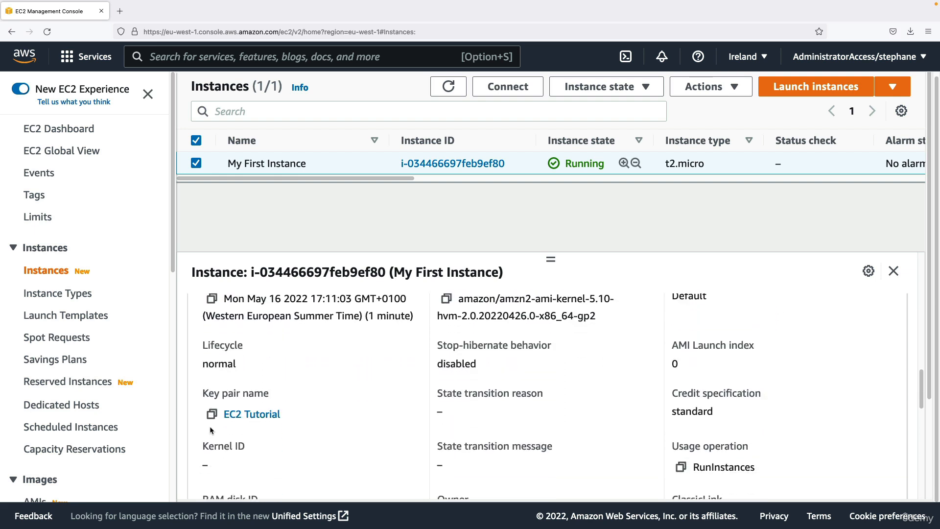
{"action": "left_click_drag", "start_coordinate": [204, 393], "coordinate": [284, 412]}
{"action": "scroll", "coordinate": [265, 416], "scroll_direction": "down", "scroll_amount": 1}
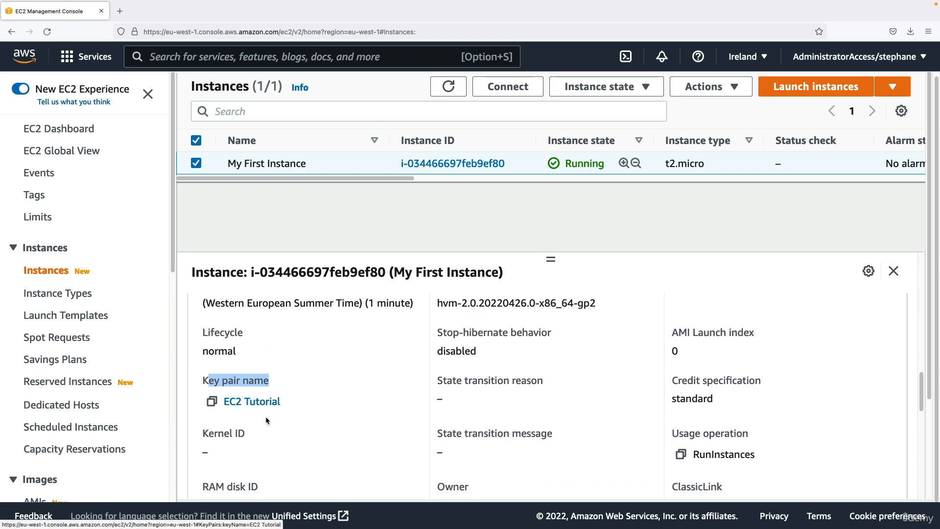
{"action": "scroll", "coordinate": [270, 416], "scroll_direction": "down", "scroll_amount": 1}
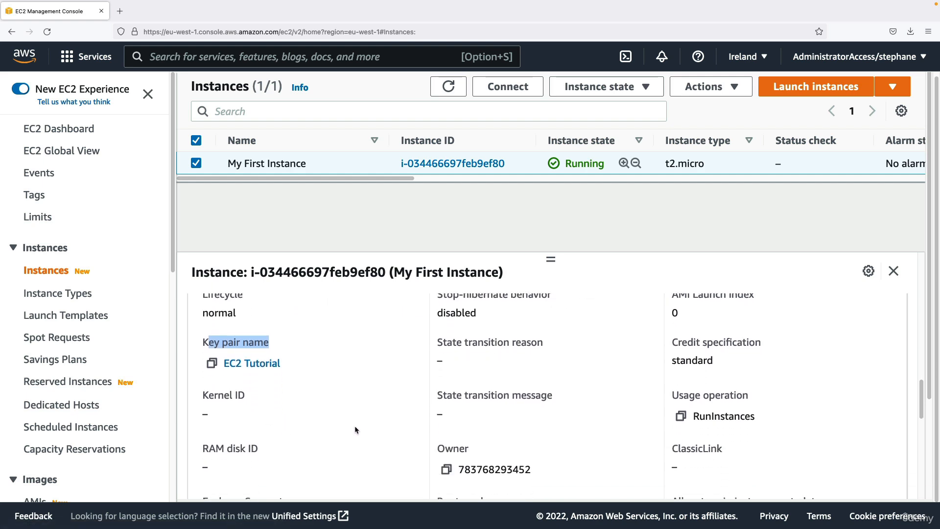
{"action": "scroll", "coordinate": [329, 410], "scroll_direction": "down", "scroll_amount": 10}
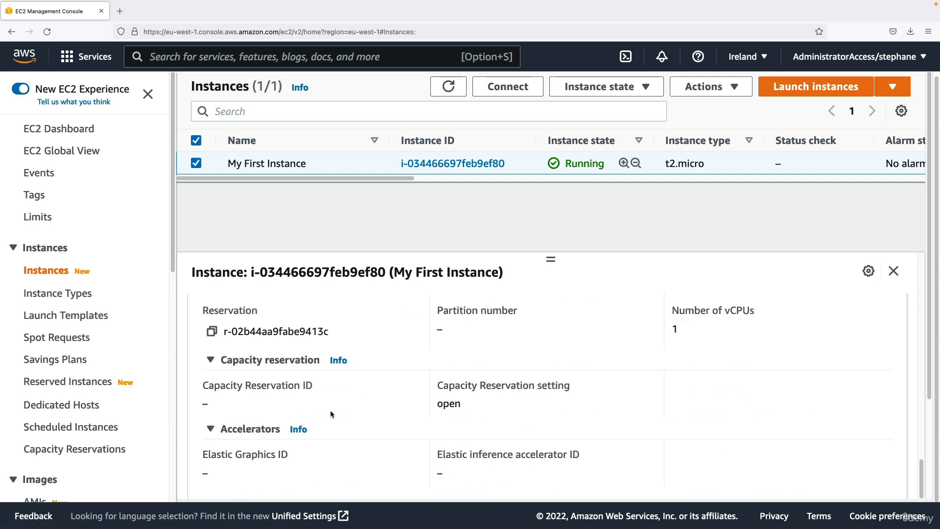
{"action": "scroll", "coordinate": [329, 410], "scroll_direction": "up", "scroll_amount": 9}
{"action": "scroll", "coordinate": [330, 410], "scroll_direction": "up", "scroll_amount": 5}
- Show the security information of My First Instance and examine the port ranges and sources of its inbound rules
{"action": "left_click", "coordinate": [286, 308]}
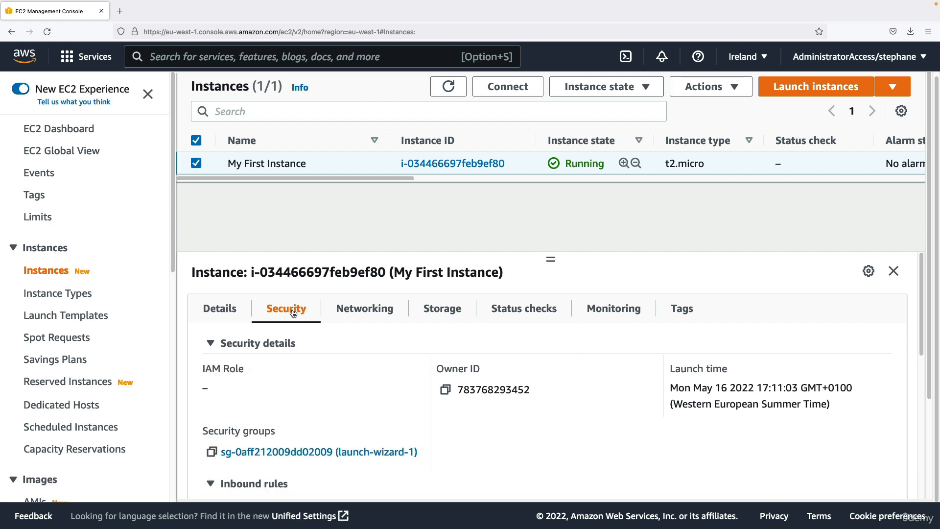
{"action": "scroll", "coordinate": [328, 372], "scroll_direction": "down", "scroll_amount": 1}
{"action": "scroll", "coordinate": [329, 376], "scroll_direction": "down", "scroll_amount": 1}
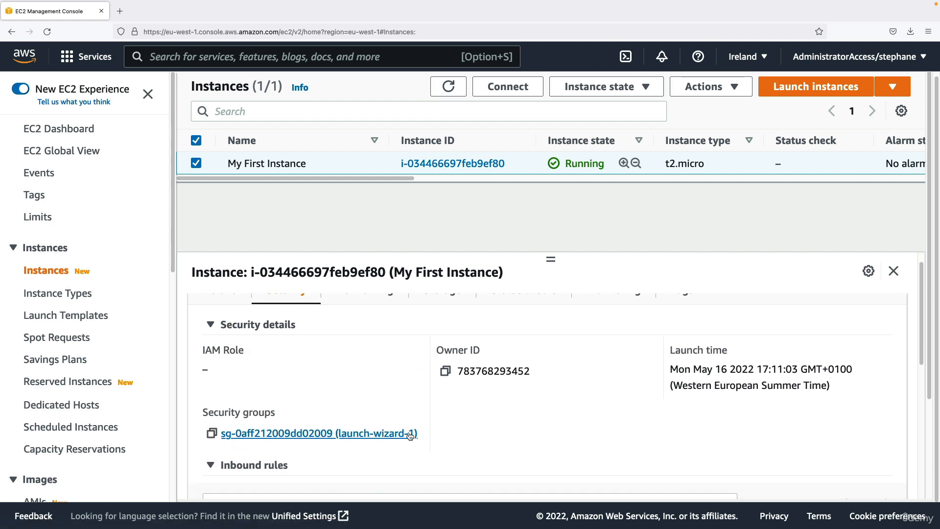
{"action": "scroll", "coordinate": [407, 433], "scroll_direction": "down", "scroll_amount": 5}
{"action": "scroll", "coordinate": [392, 411], "scroll_direction": "up", "scroll_amount": 3}
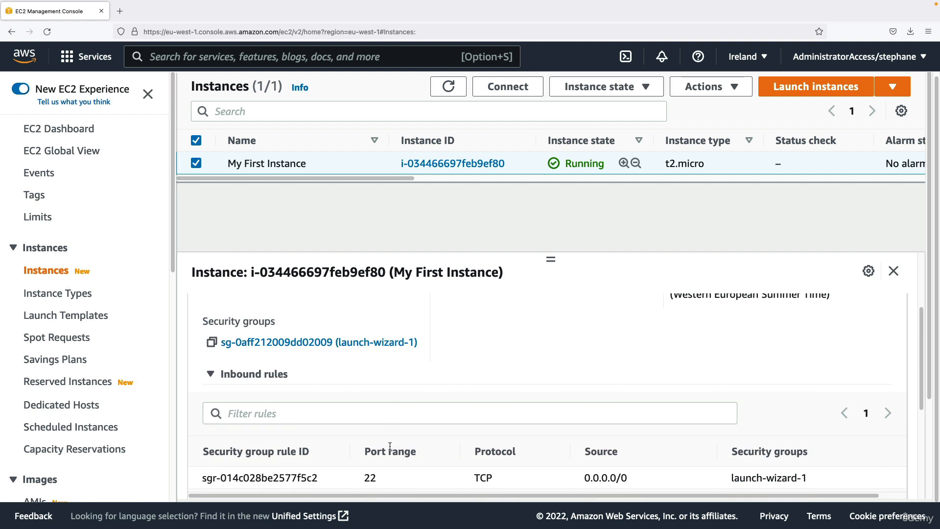
{"action": "scroll", "coordinate": [387, 435], "scroll_direction": "down", "scroll_amount": 2}
{"action": "double_click", "coordinate": [369, 383]}
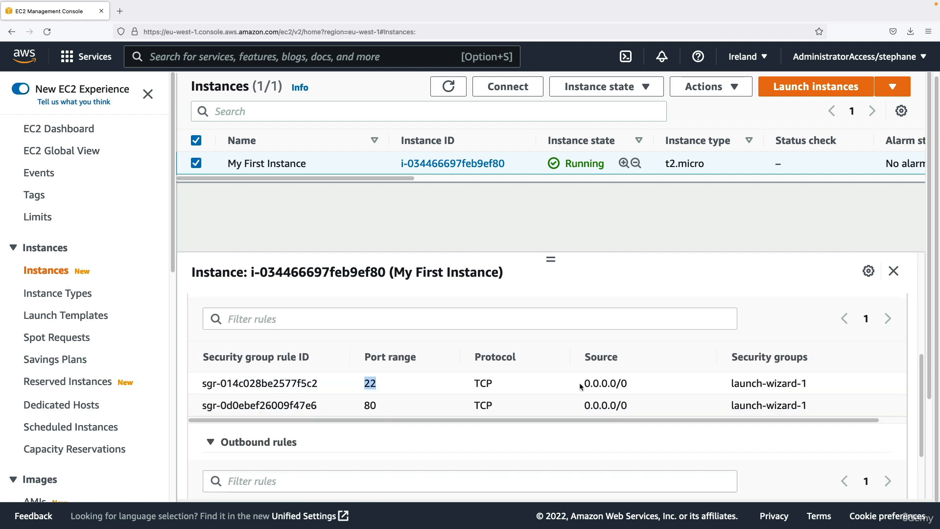
{"action": "left_click_drag", "start_coordinate": [582, 384], "coordinate": [668, 389]}
{"action": "left_click_drag", "start_coordinate": [365, 406], "coordinate": [407, 406]}
{"action": "left_click_drag", "start_coordinate": [581, 406], "coordinate": [631, 405]}
{"action": "scroll", "coordinate": [605, 394], "scroll_direction": "up", "scroll_amount": 1}
{"action": "scroll", "coordinate": [605, 396], "scroll_direction": "up", "scroll_amount": 2}
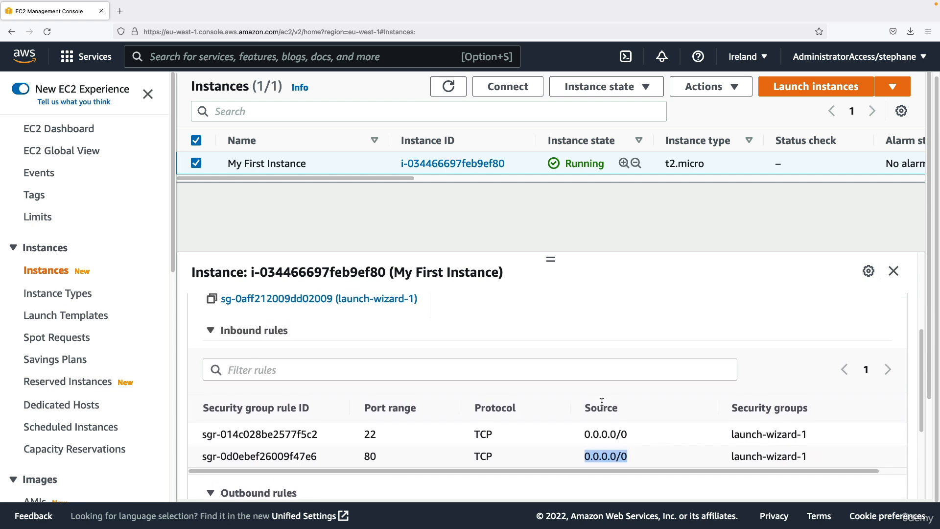
- Check the port range, protocol and destination of the security group's outbound rule
{"action": "scroll", "coordinate": [402, 390], "scroll_direction": "down", "scroll_amount": 5}
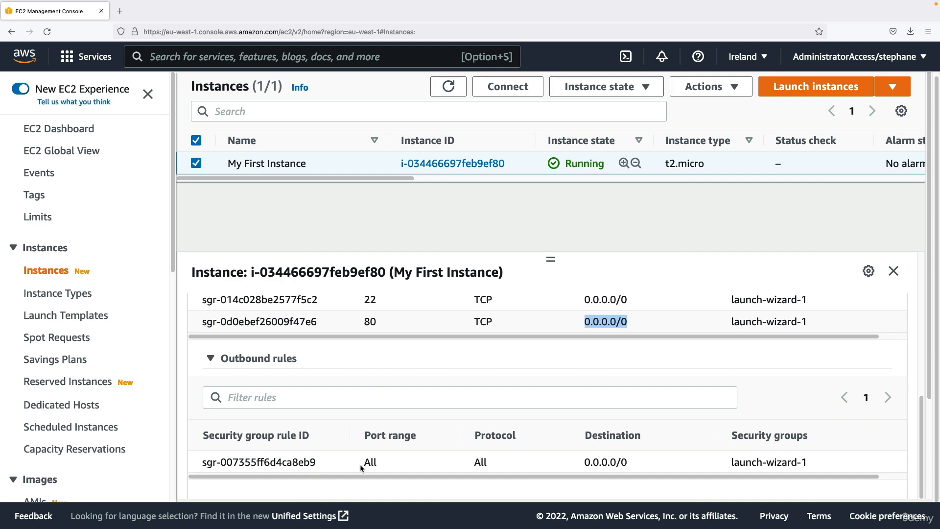
{"action": "left_click_drag", "start_coordinate": [360, 464], "coordinate": [650, 459]}
{"action": "scroll", "coordinate": [650, 461], "scroll_direction": "up", "scroll_amount": 5}
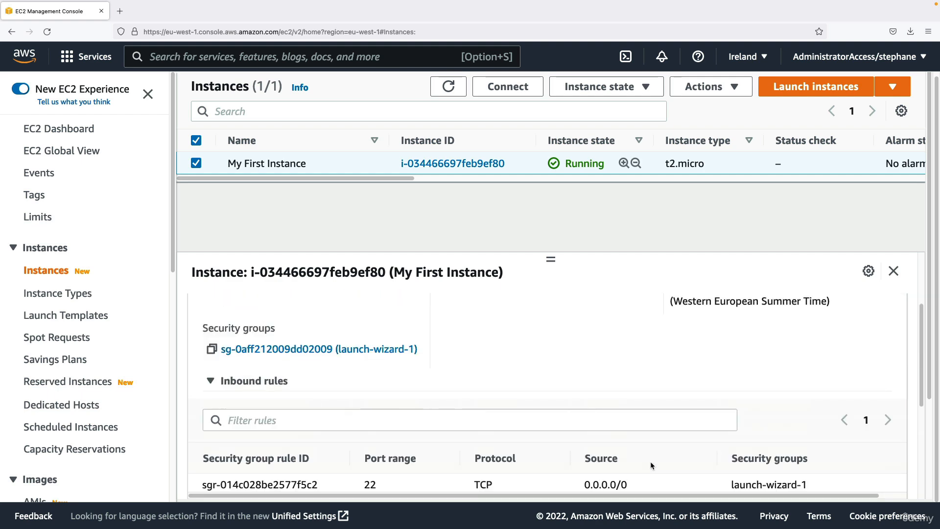
- Show the storage information of My First Instance and examine its root device details and the volume size of its block device
{"action": "scroll", "coordinate": [650, 462], "scroll_direction": "up", "scroll_amount": 4}
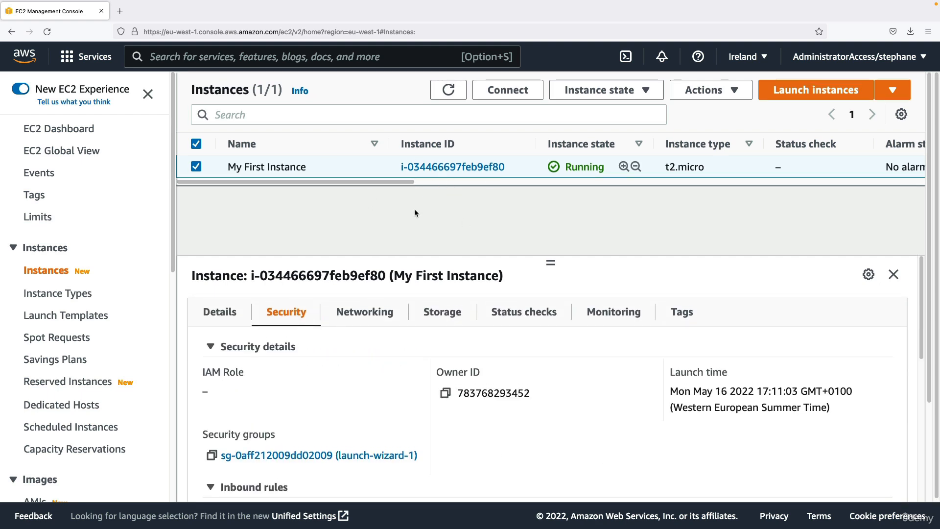
{"action": "left_click", "coordinate": [442, 312]}
{"action": "scroll", "coordinate": [412, 367], "scroll_direction": "down", "scroll_amount": 3}
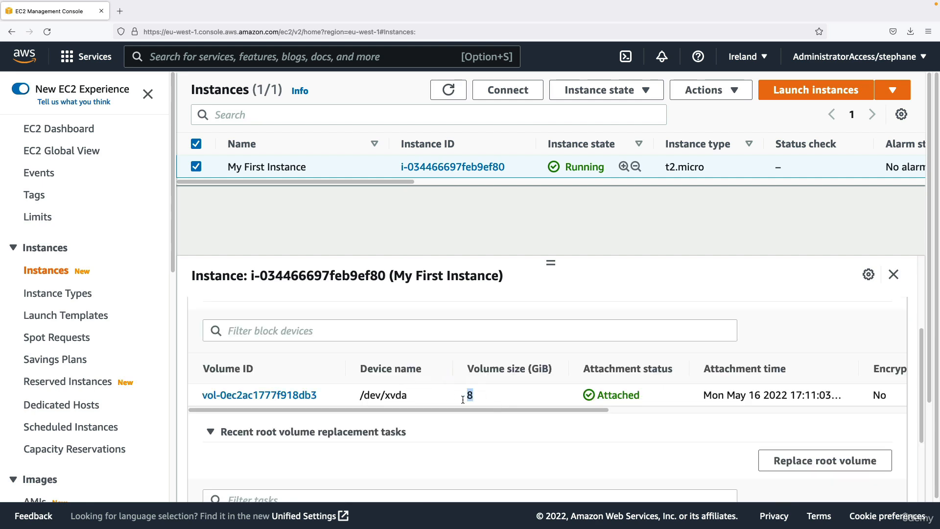
{"action": "scroll", "coordinate": [470, 397], "scroll_direction": "up", "scroll_amount": 3}
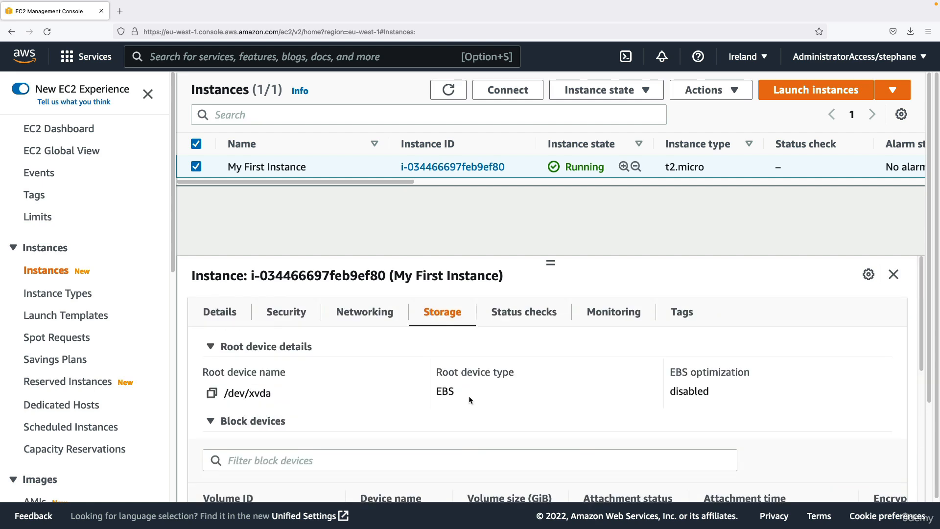
- Return to the details of My First Instance, copy its public IPv4 address and try to open that address directly
{"action": "left_click", "coordinate": [220, 312]}
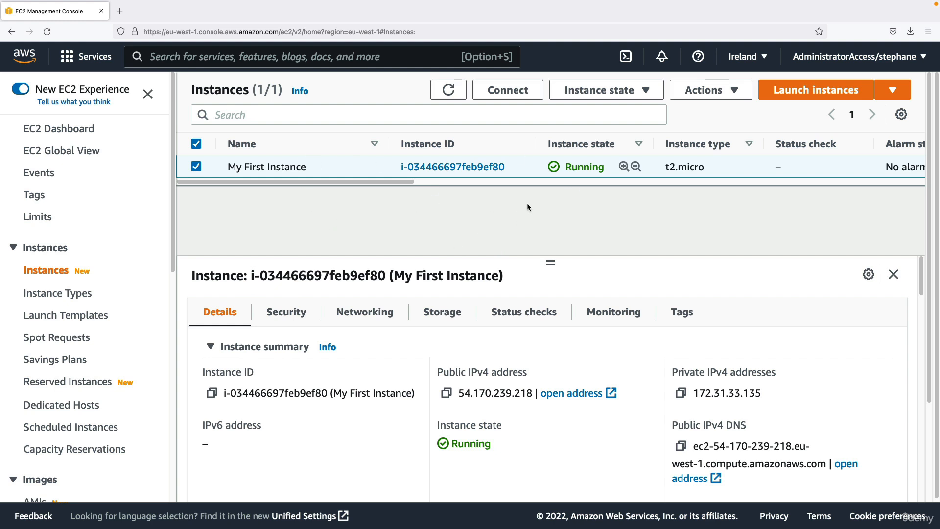
{"action": "left_click_drag", "start_coordinate": [436, 372], "coordinate": [533, 374]}
{"action": "left_click", "coordinate": [533, 375]}
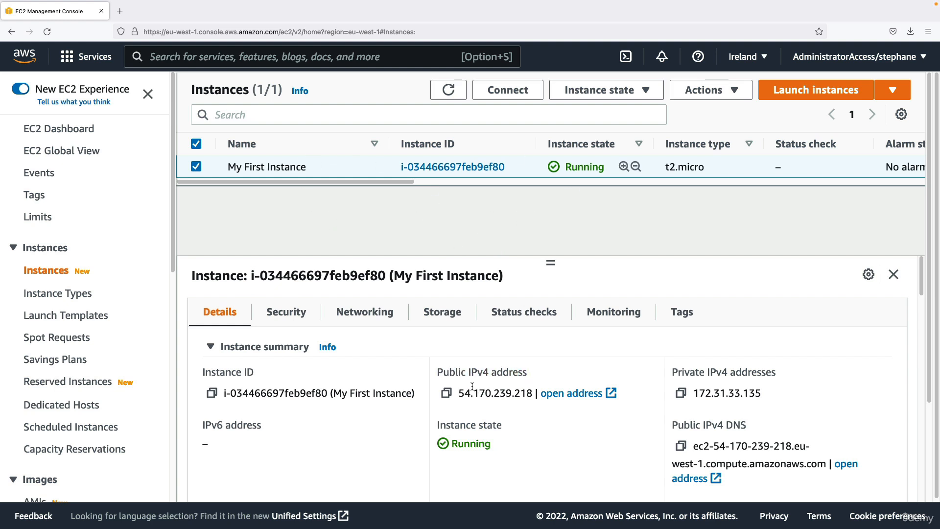
{"action": "left_click", "coordinate": [446, 393]}
{"action": "left_click", "coordinate": [571, 393]}
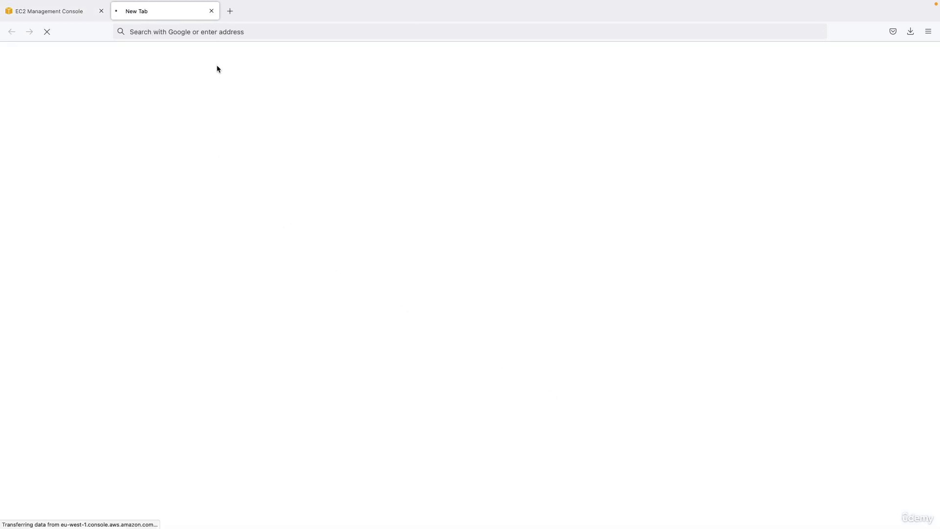
- Load the copied public IPv4 address 54.170.239.218 in another browser tab and compare it with the tab opened from the console
{"action": "left_click", "coordinate": [230, 12]}
{"action": "key", "text": "super+v"}
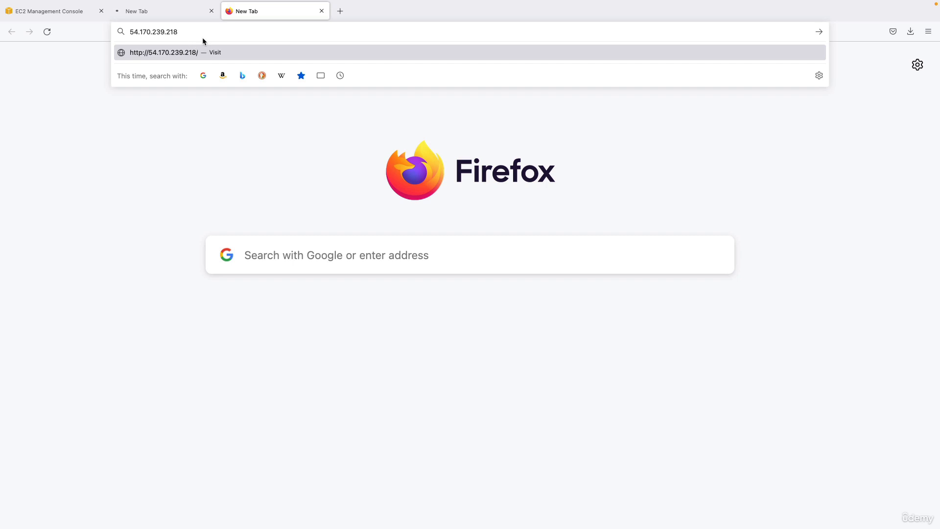
{"action": "key", "text": "Return"}
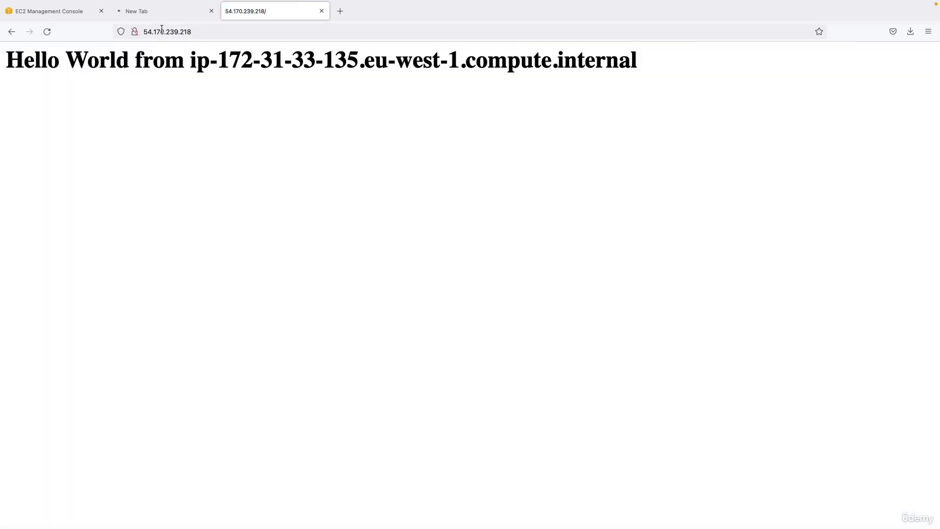
{"action": "left_click", "coordinate": [180, 18]}
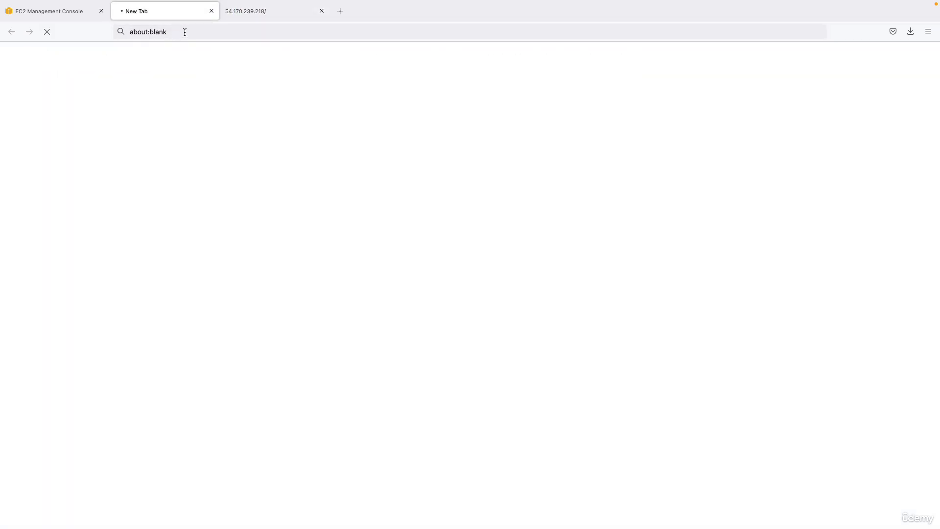
{"action": "left_click", "coordinate": [241, 14]}
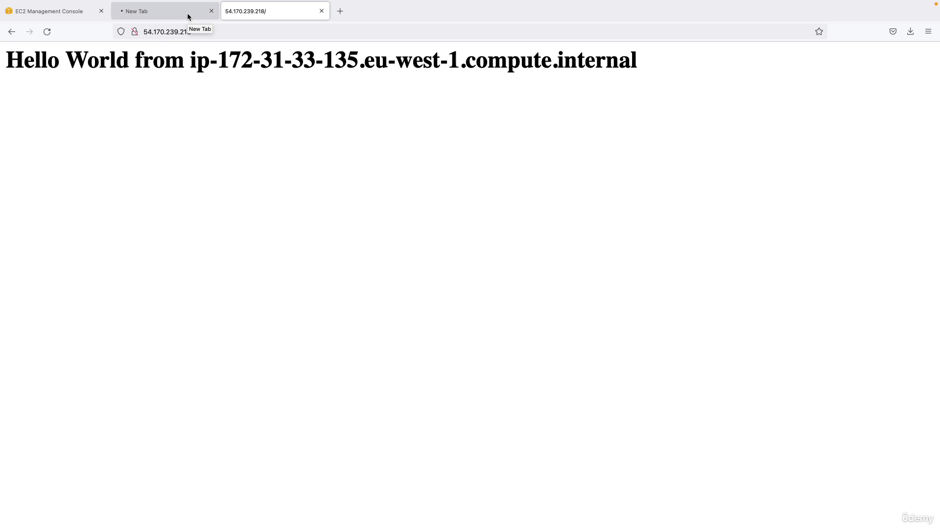
{"action": "left_click", "coordinate": [193, 13]}
{"action": "left_click", "coordinate": [242, 14]}
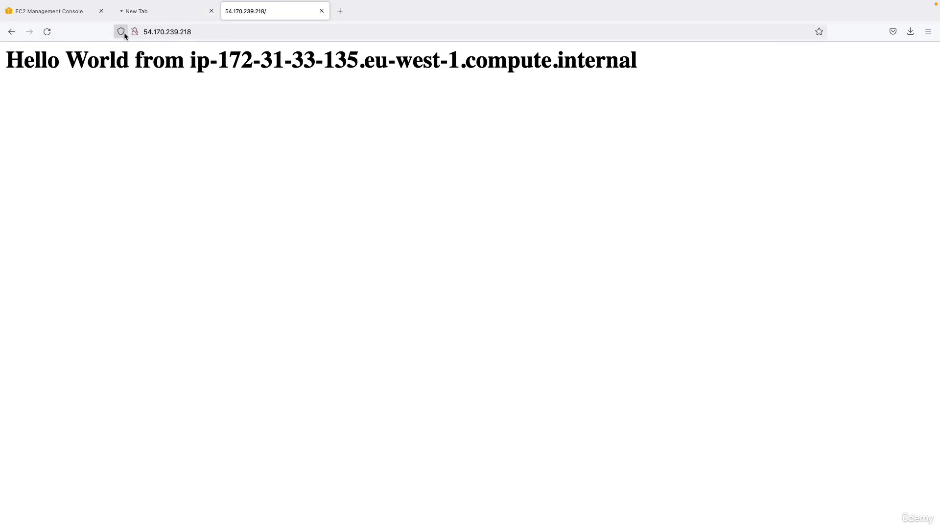
{"action": "left_click", "coordinate": [121, 32]}
{"action": "left_click", "coordinate": [147, 32]}
{"action": "left_click", "coordinate": [147, 32]}
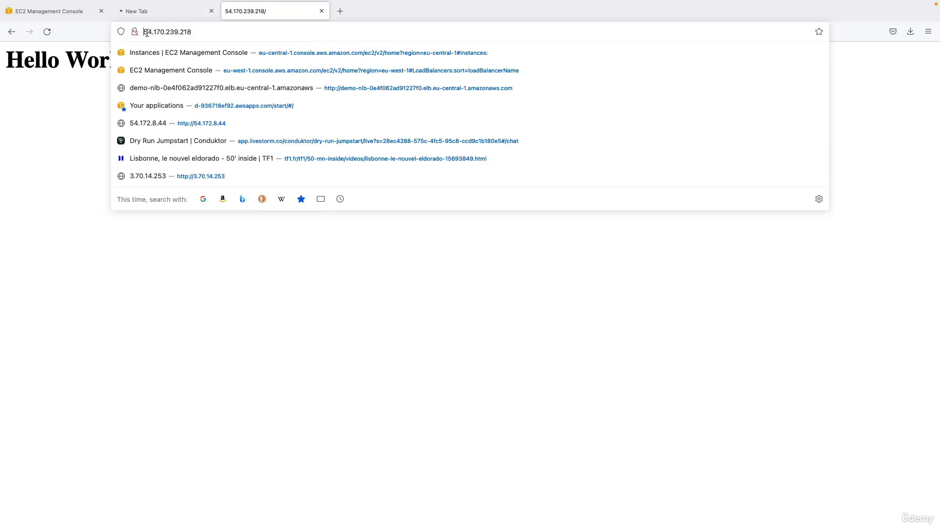
{"action": "type", "text": "http://"}
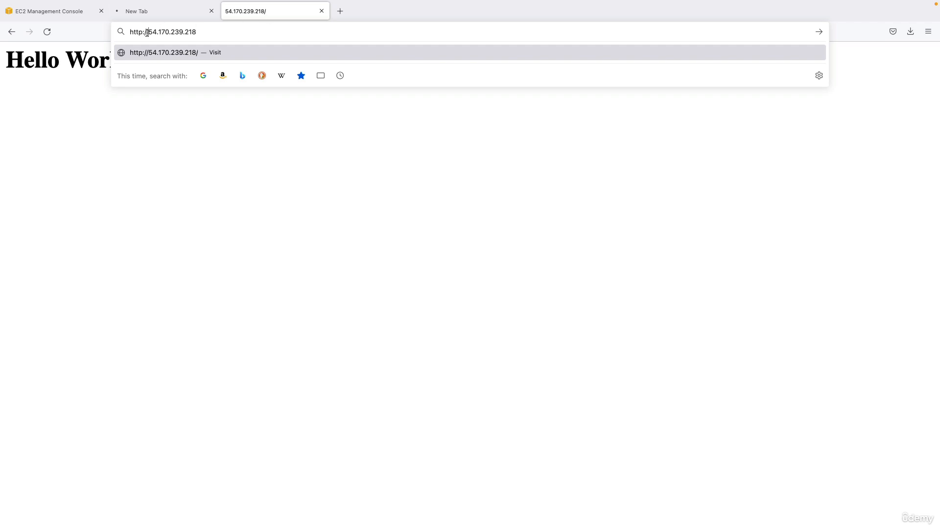
{"action": "left_click_drag", "start_coordinate": [148, 32], "coordinate": [212, 28]}
{"action": "left_click", "coordinate": [214, 28]}
{"action": "key", "text": "Return"}
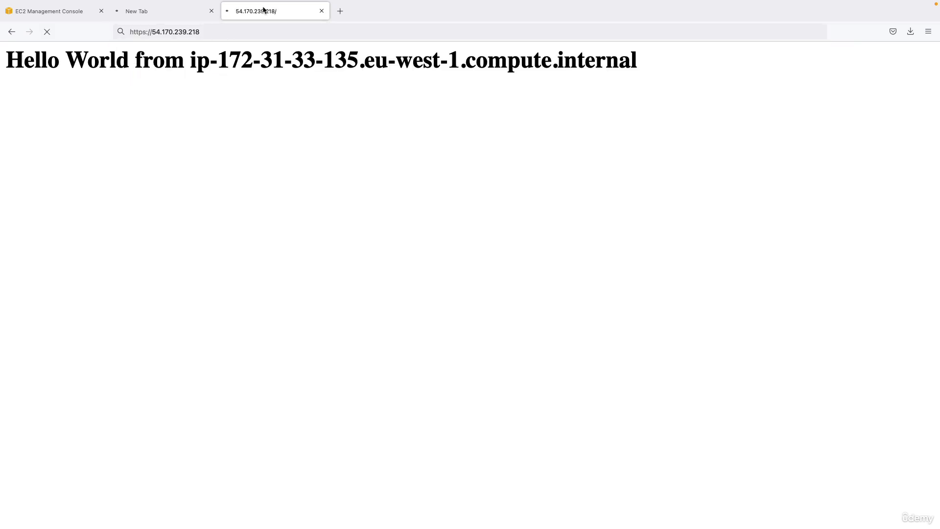
{"action": "left_click", "coordinate": [191, 20]}
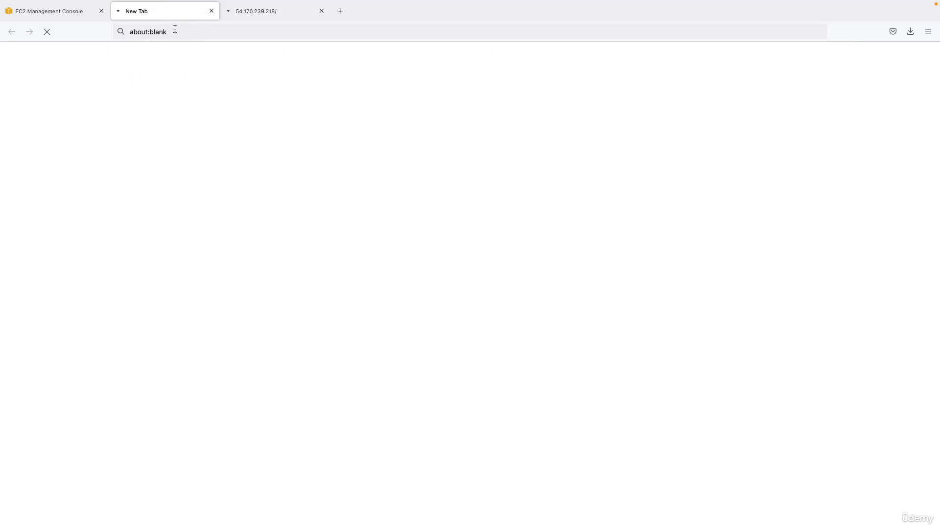
{"action": "left_click", "coordinate": [242, 11]}
{"action": "left_click", "coordinate": [146, 32]}
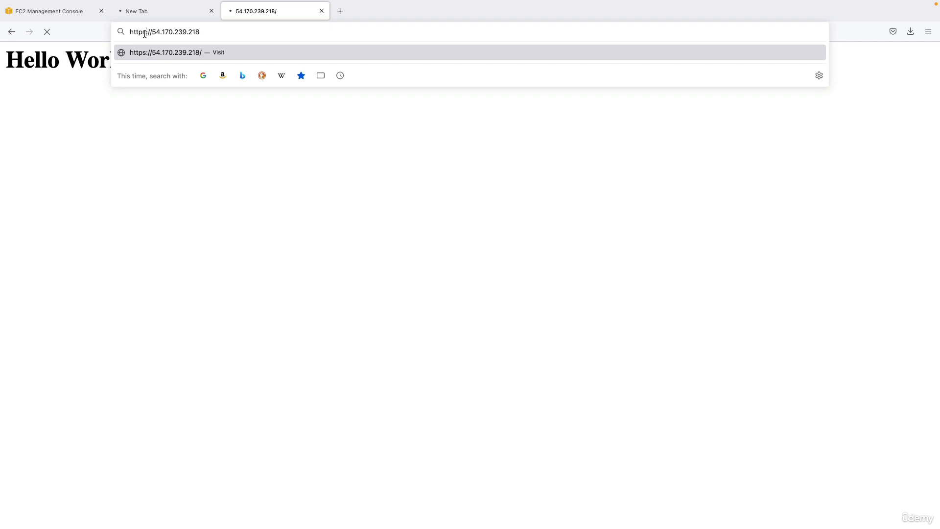
{"action": "key", "text": "BackSpace"}
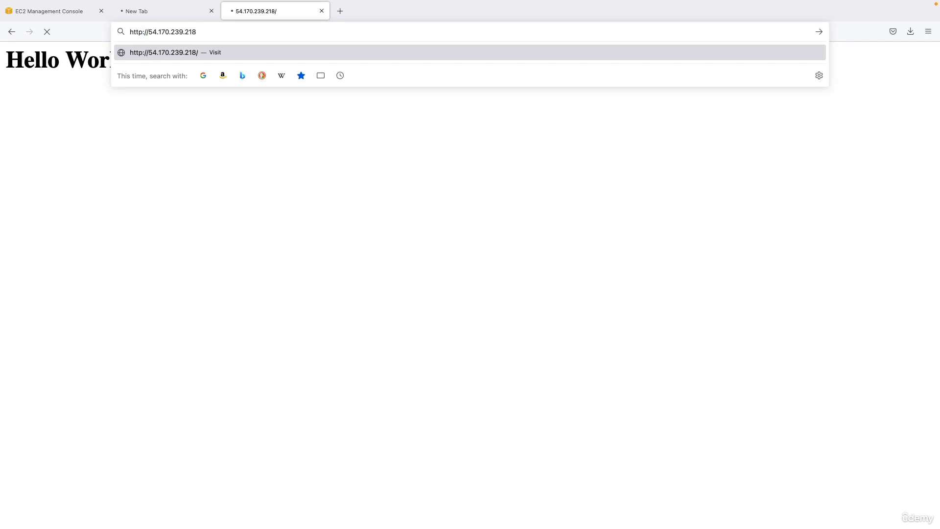
{"action": "key", "text": "Return"}
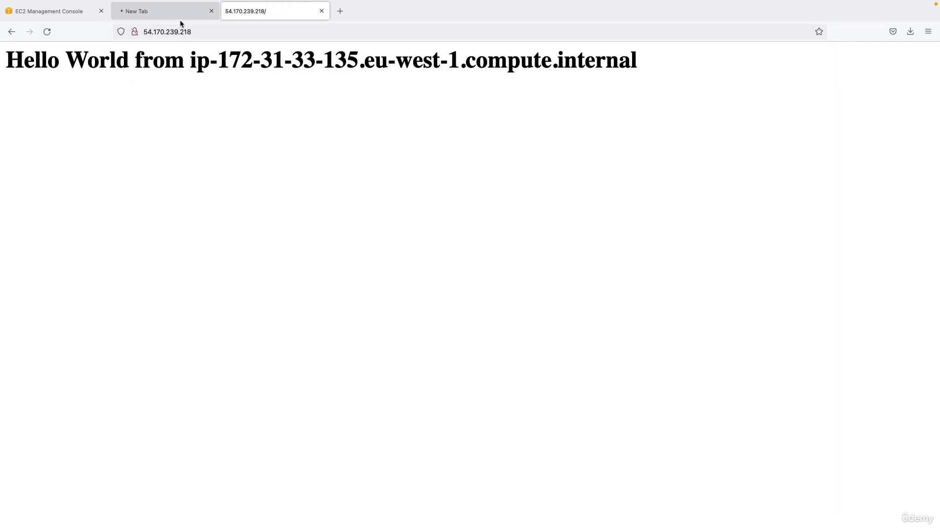
{"action": "left_click", "coordinate": [212, 11]}
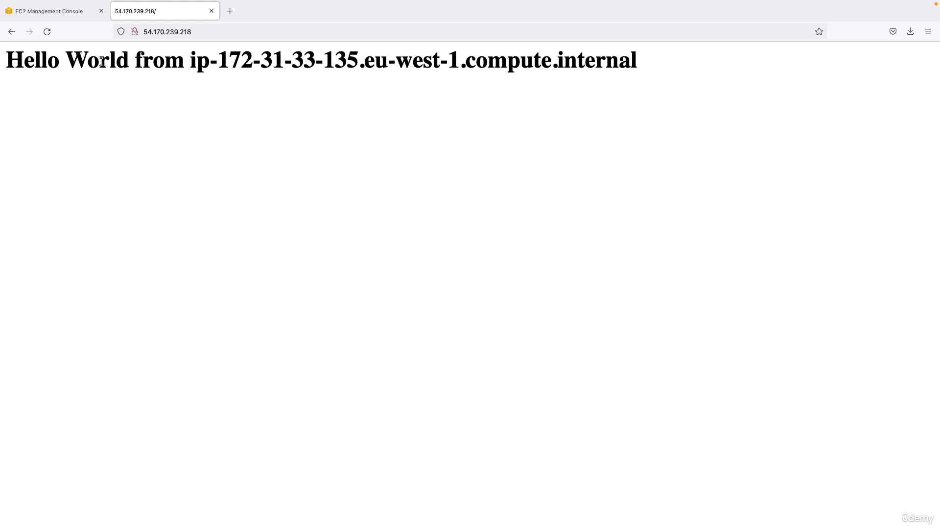
- Compare the IP address in the Hello World page with the private IPv4 address in the instance details
{"action": "left_click_drag", "start_coordinate": [3, 66], "coordinate": [101, 63]}
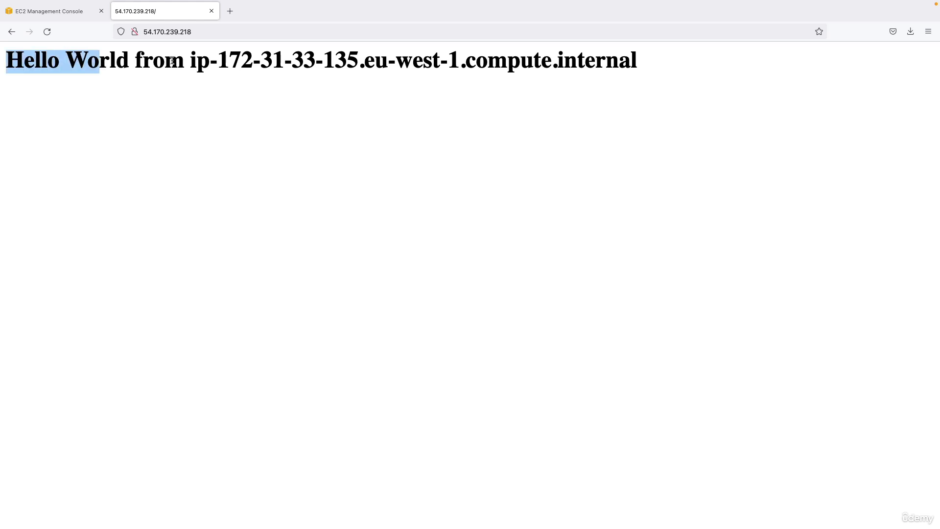
{"action": "left_click_drag", "start_coordinate": [189, 62], "coordinate": [358, 62]}
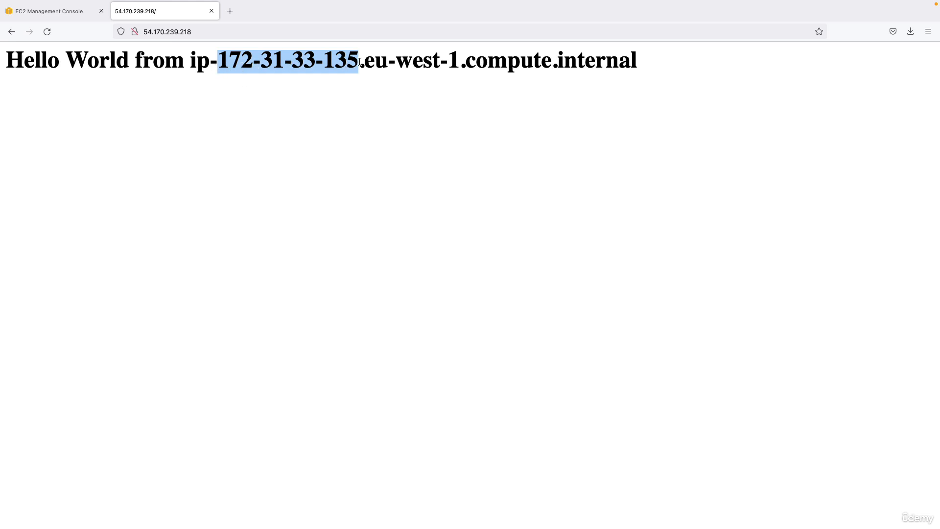
{"action": "left_click", "coordinate": [69, 15]}
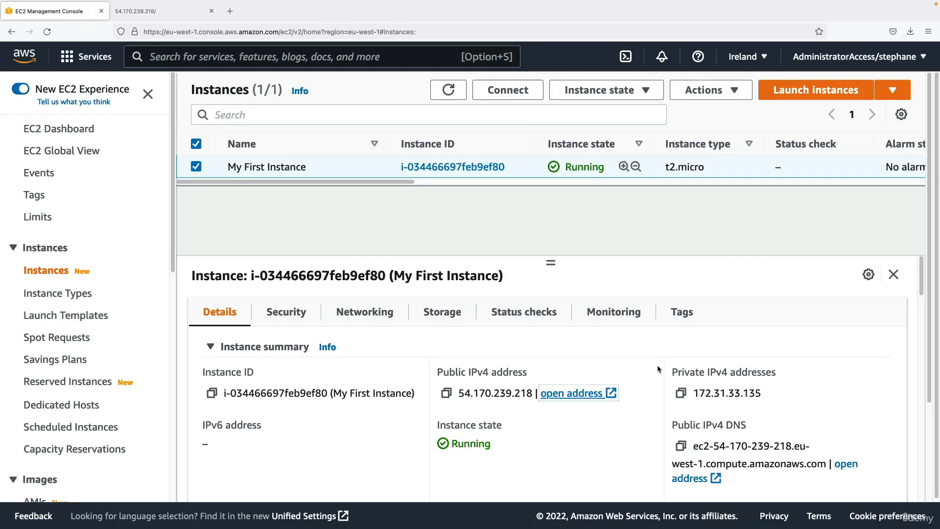
{"action": "left_click_drag", "start_coordinate": [669, 368], "coordinate": [765, 390]}
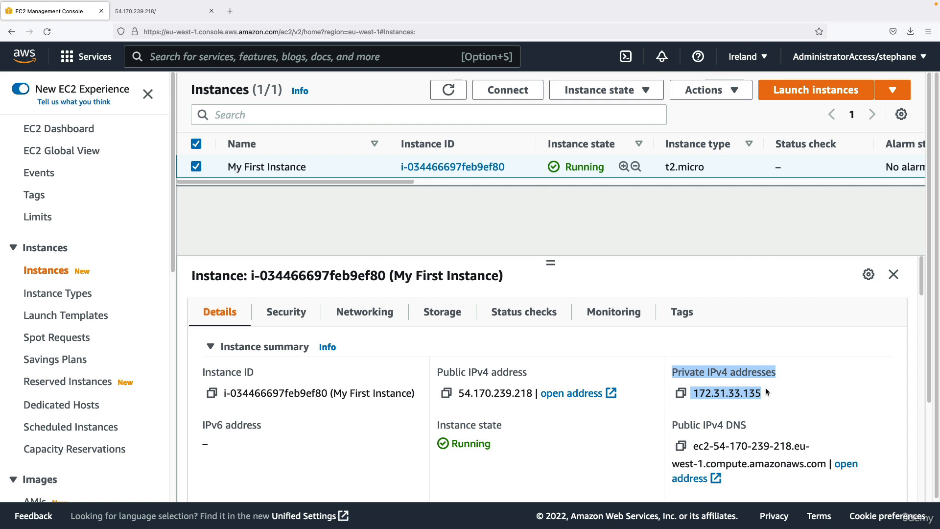
{"action": "left_click", "coordinate": [765, 388]}
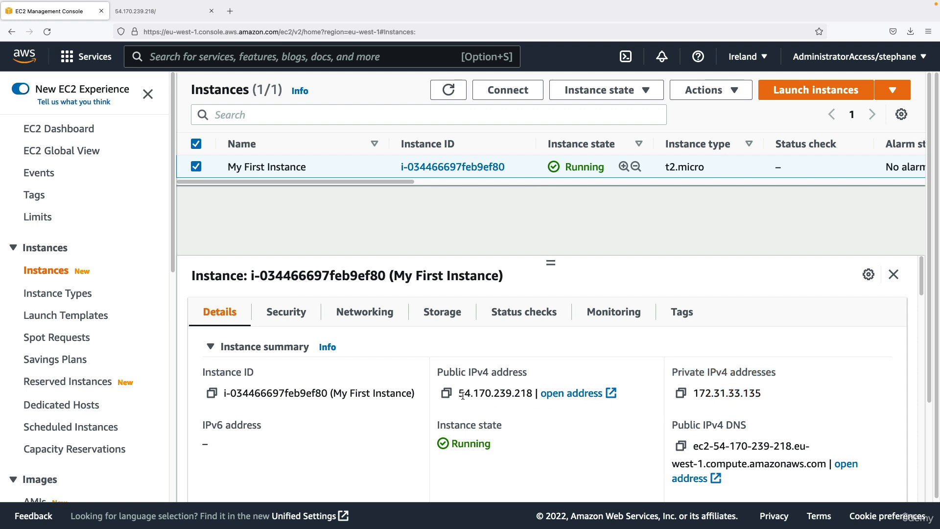
- Check the instance's public and private IPv4 addresses, and re-examine the heading of the Hello World page
{"action": "left_click_drag", "start_coordinate": [460, 394], "coordinate": [532, 394]}
{"action": "left_click_drag", "start_coordinate": [699, 393], "coordinate": [736, 394]}
{"action": "left_click", "coordinate": [767, 396]}
{"action": "left_click", "coordinate": [189, 17]}
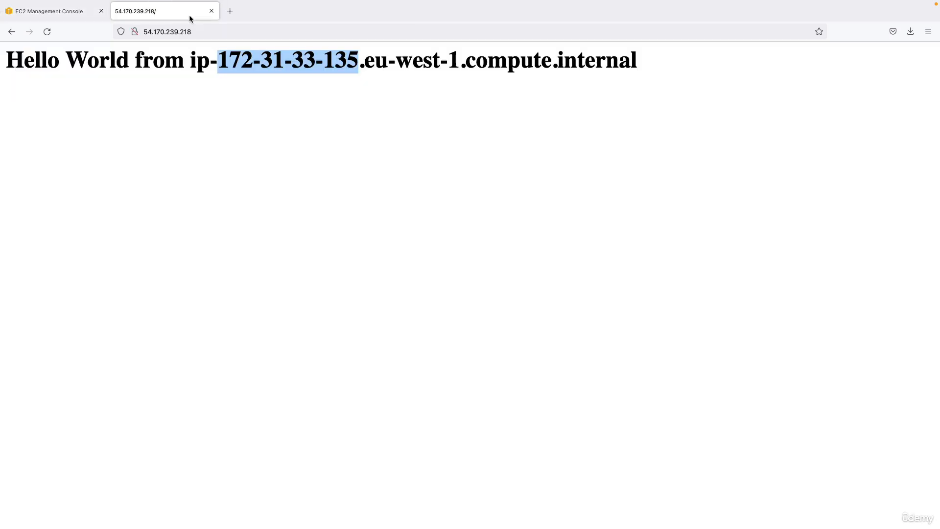
{"action": "left_click", "coordinate": [183, 81]}
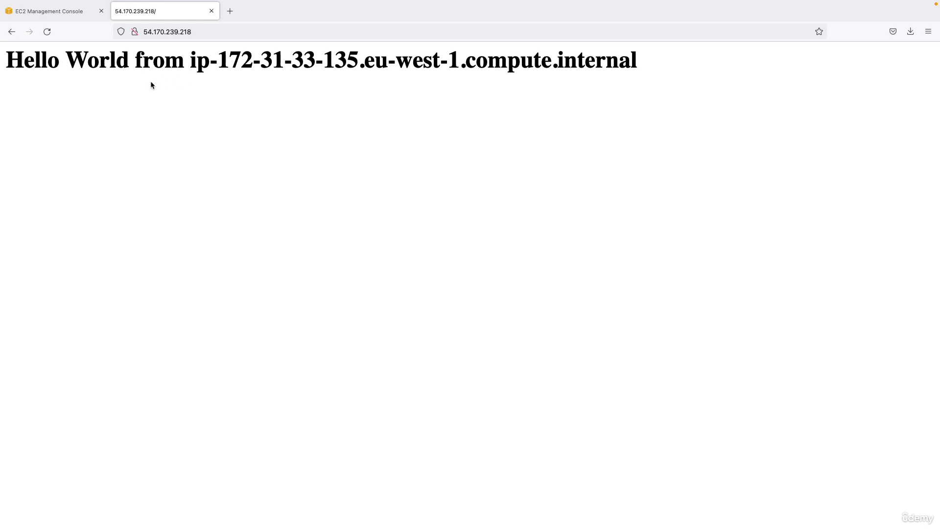
{"action": "left_click_drag", "start_coordinate": [148, 68], "coordinate": [255, 63]}
{"action": "left_click", "coordinate": [23, 50]}
- Return to the EC2 instance list and stop My First Instance
{"action": "left_click", "coordinate": [49, 11]}
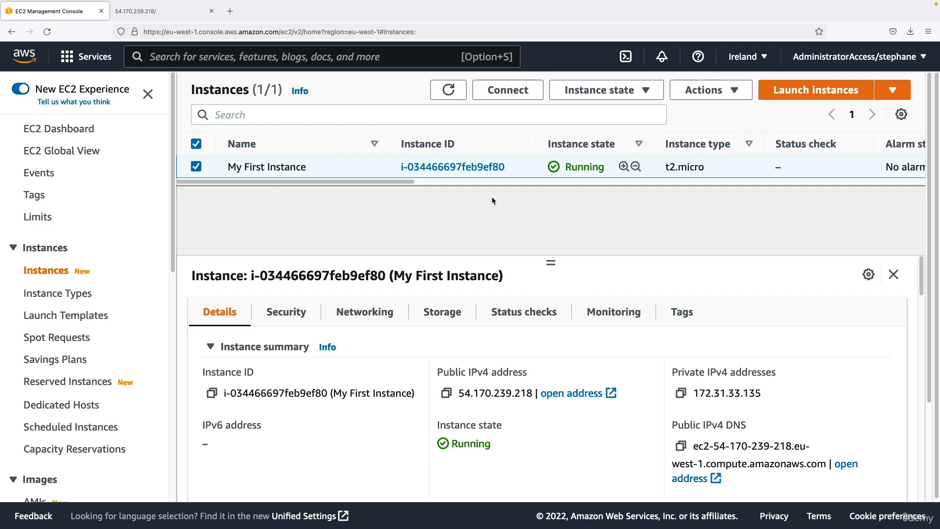
{"action": "left_click", "coordinate": [580, 94]}
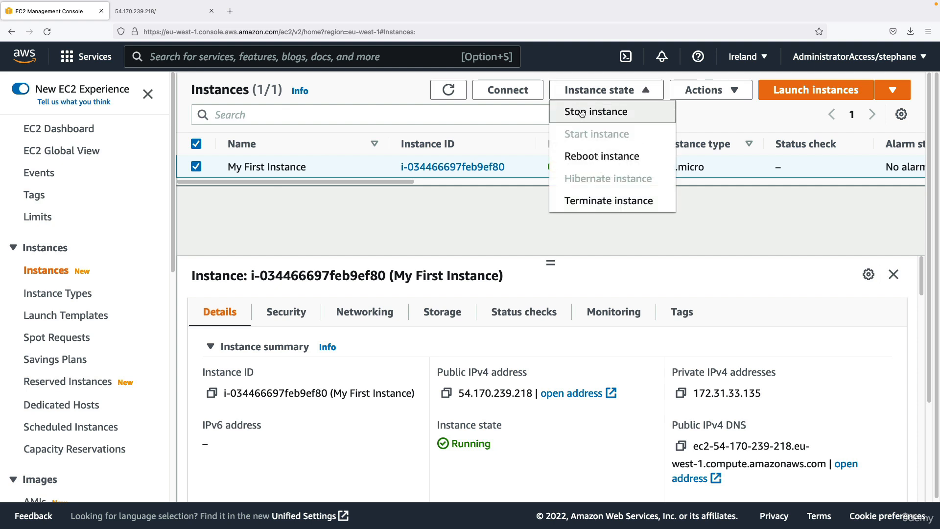
{"action": "left_click", "coordinate": [581, 111]}
{"action": "left_click", "coordinate": [733, 358]}
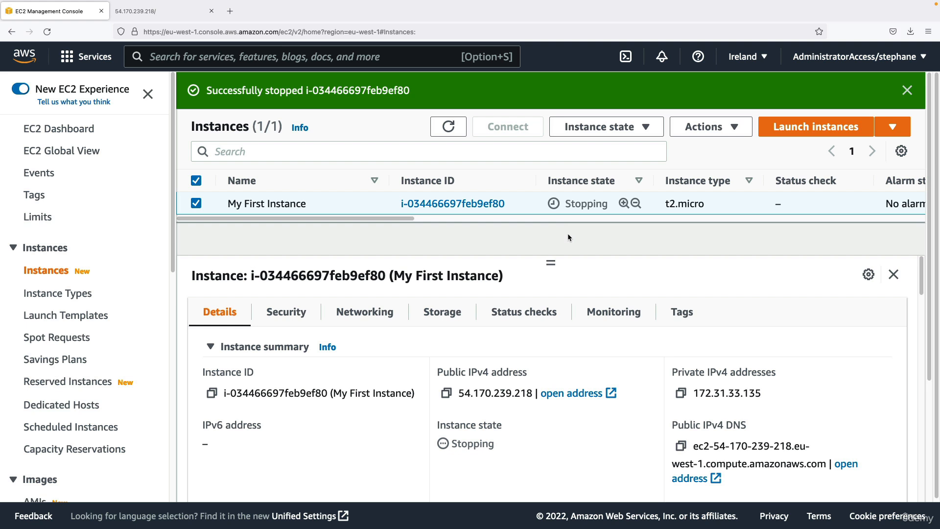
- Refresh the instance list to follow the stop of My First Instance, and reload its web page to test access
{"action": "left_click", "coordinate": [455, 128]}
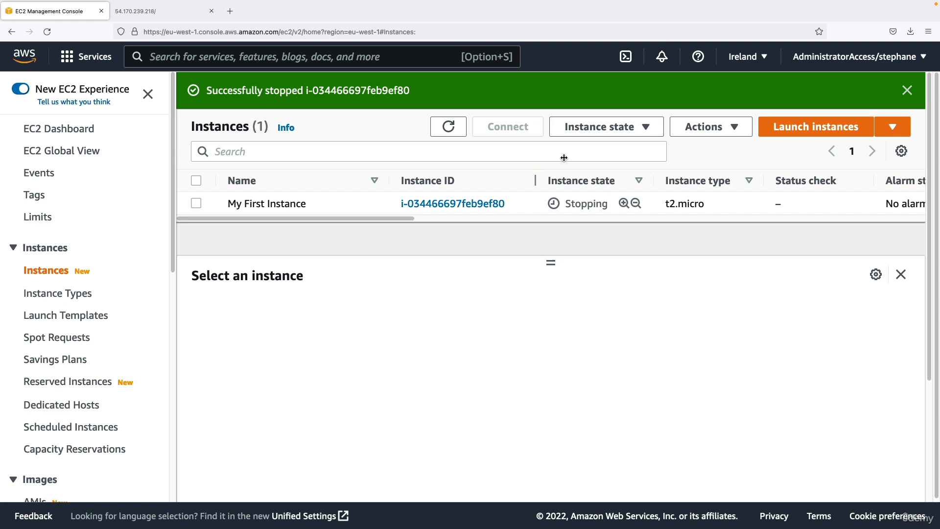
{"action": "left_click", "coordinate": [669, 204]}
{"action": "left_click", "coordinate": [153, 13]}
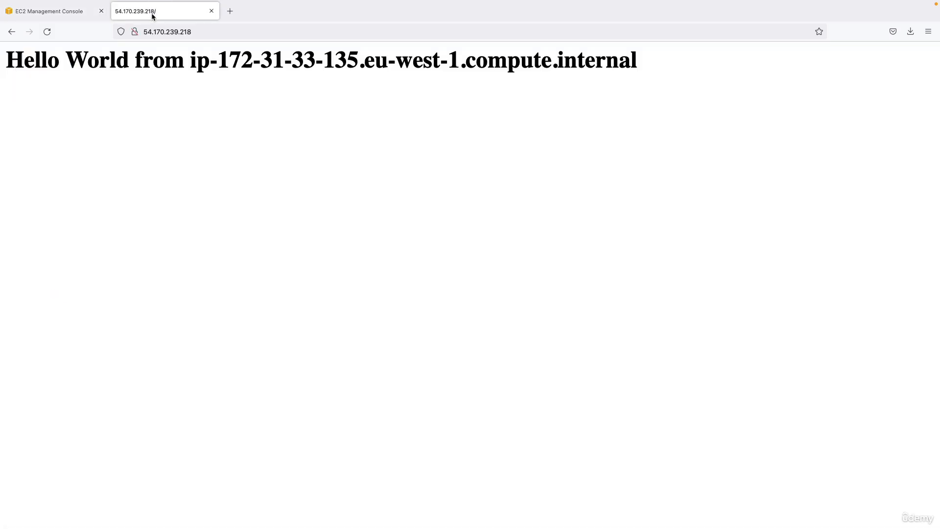
{"action": "left_click", "coordinate": [47, 32]}
{"action": "left_click", "coordinate": [83, 11]}
{"action": "left_click", "coordinate": [448, 126]}
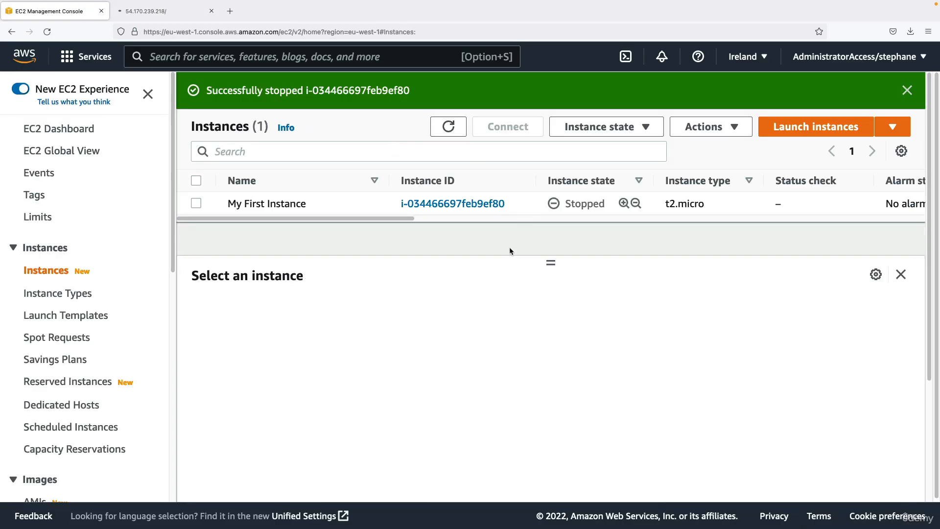
- Select My First Instance and review the confirmation for terminating it, cancelling without terminating the instance
{"action": "left_click", "coordinate": [530, 207]}
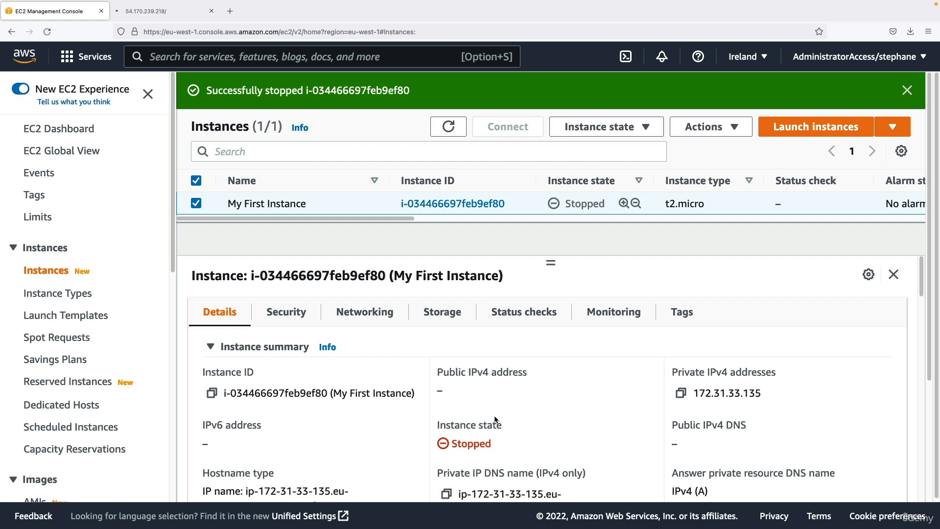
{"action": "left_click", "coordinate": [600, 134]}
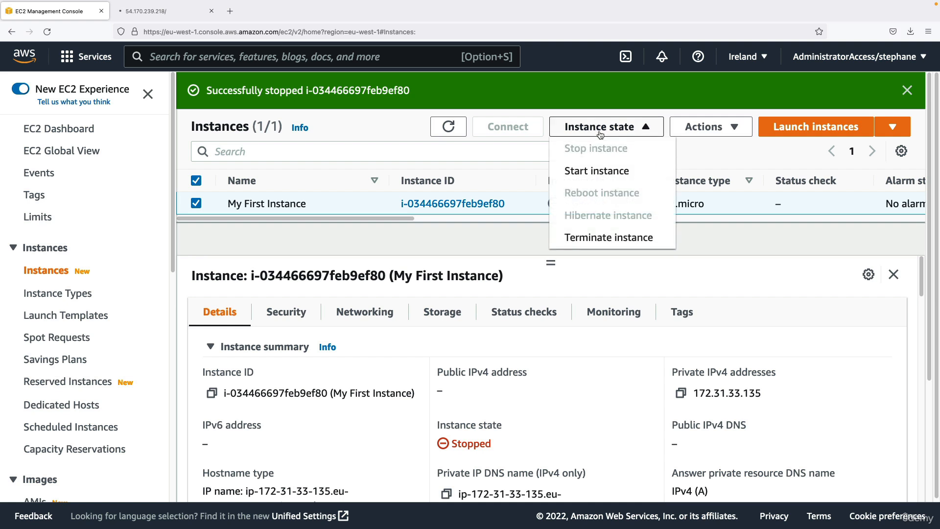
{"action": "left_click", "coordinate": [612, 240]}
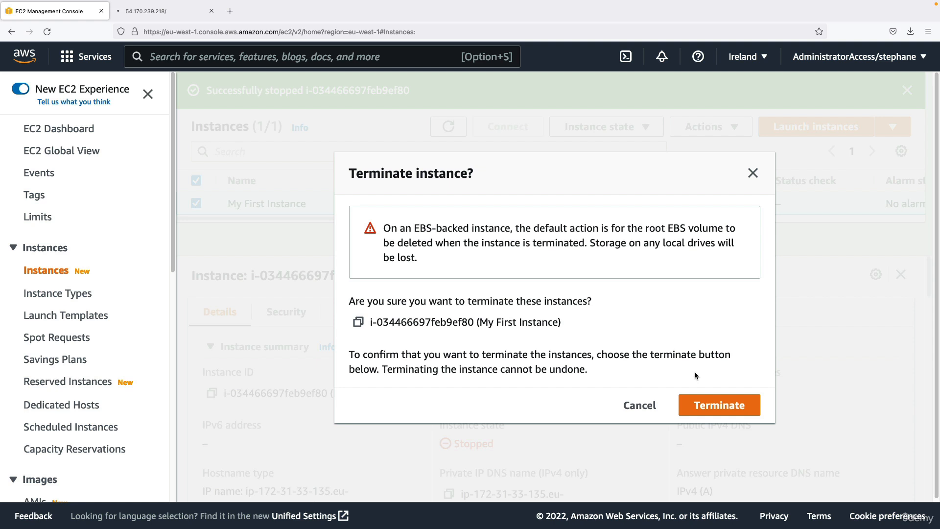
{"action": "left_click", "coordinate": [647, 404]}
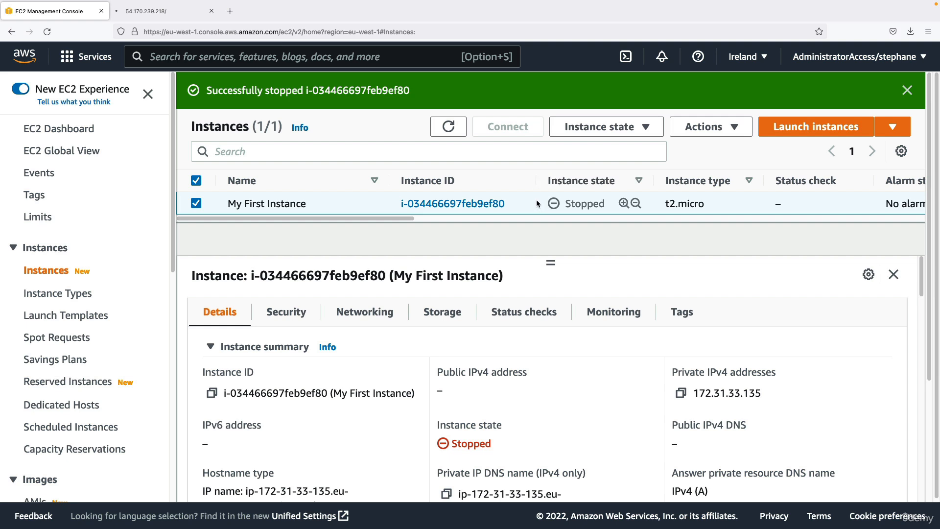
- Start My First Instance, enlarge the instance list area and dismiss the stop and start notifications
{"action": "left_click", "coordinate": [599, 127]}
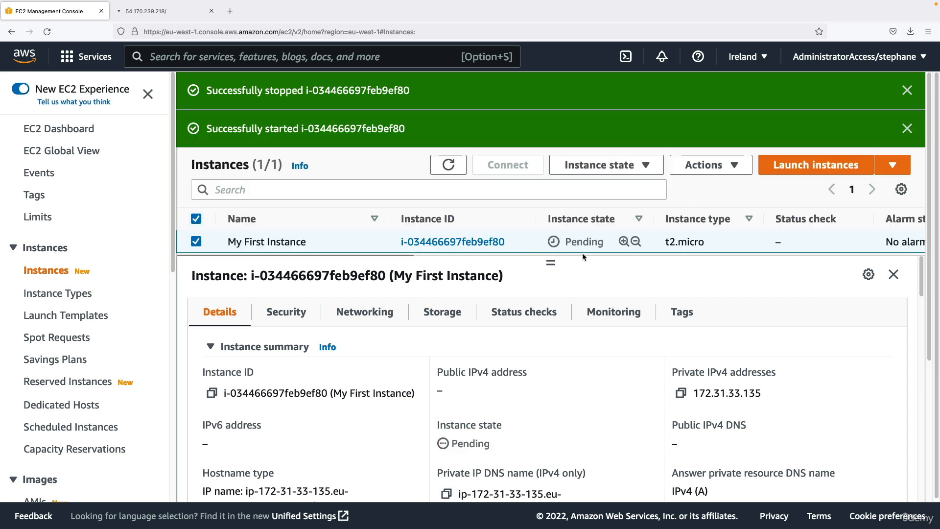
{"action": "left_click_drag", "start_coordinate": [550, 262], "coordinate": [552, 282]}
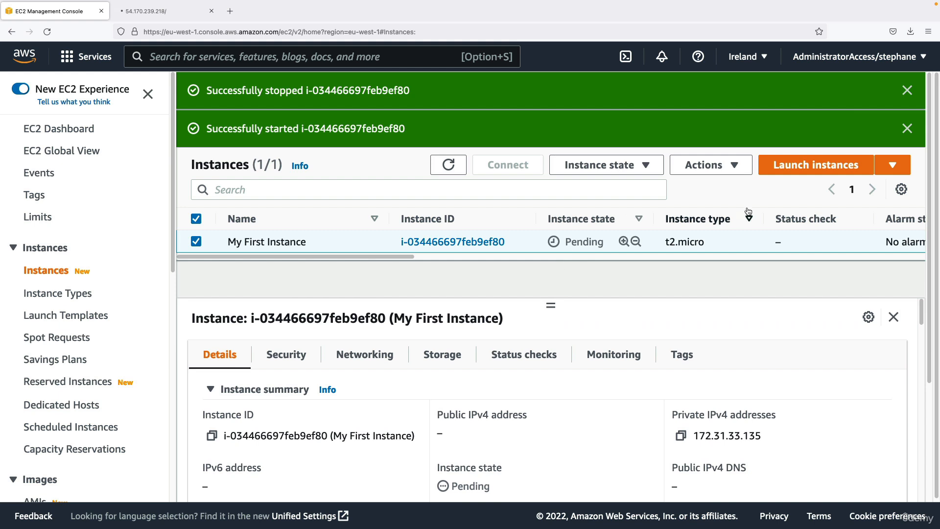
{"action": "left_click", "coordinate": [907, 90]}
{"action": "left_click", "coordinate": [907, 90]}
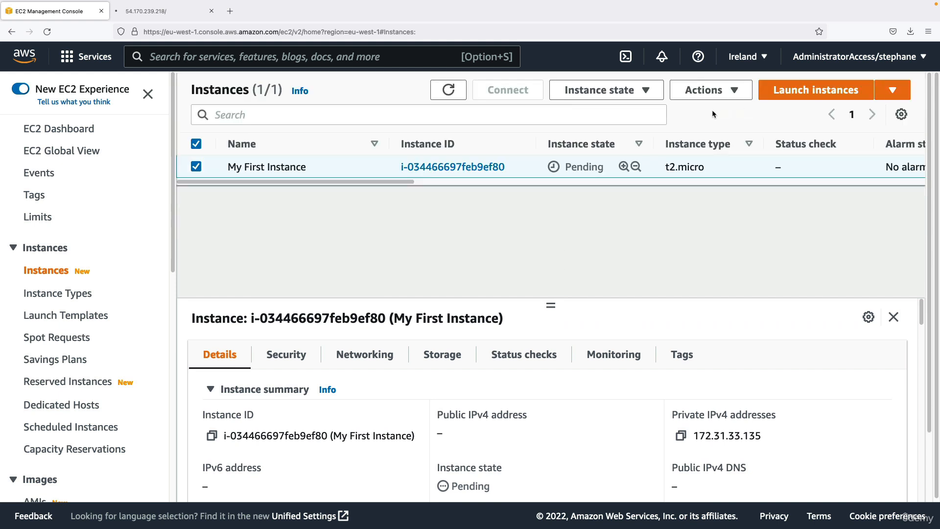
- Refresh the instance list to follow the start of My First Instance
{"action": "left_click", "coordinate": [450, 91]}
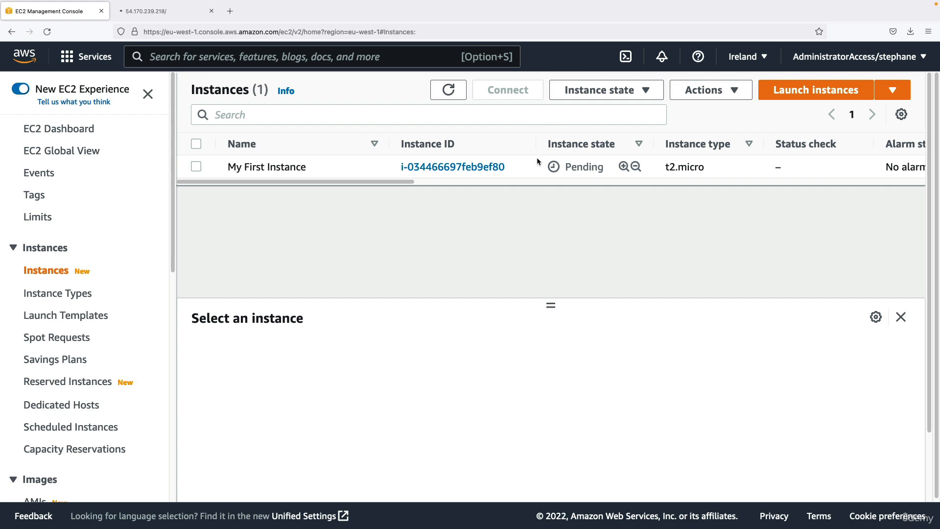
{"action": "left_click", "coordinate": [536, 162]}
{"action": "left_click", "coordinate": [457, 96]}
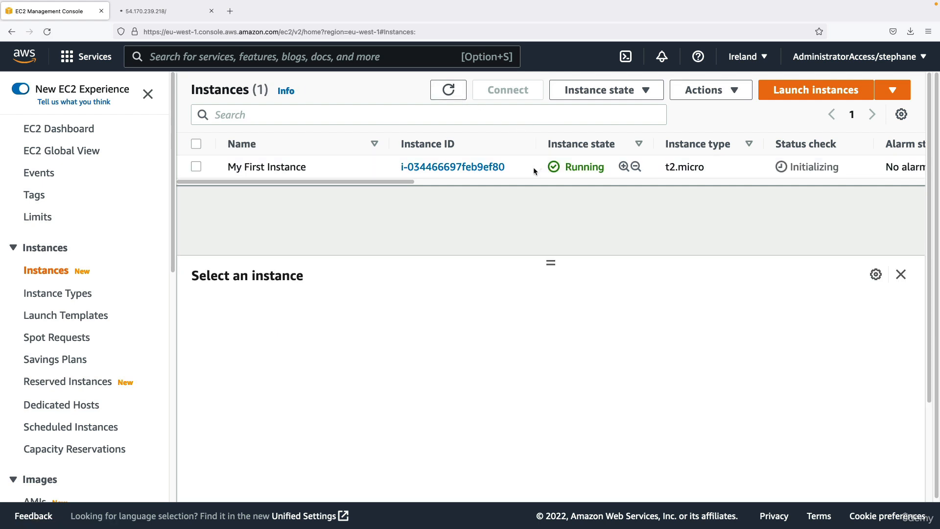
- Check whether the web page at the old public address 54.170.239.218 loads, and examine its heading and URL
{"action": "left_click", "coordinate": [171, 17]}
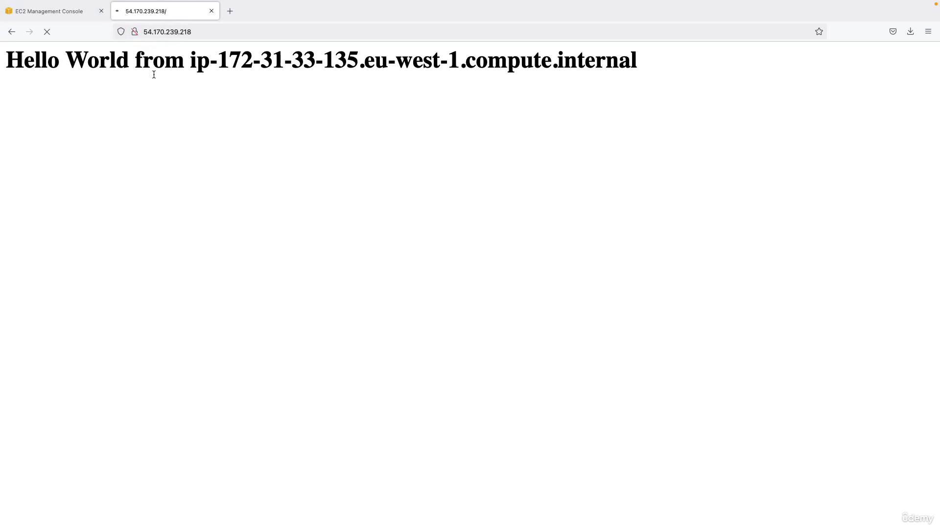
{"action": "left_click_drag", "start_coordinate": [131, 68], "coordinate": [234, 71]}
{"action": "left_click", "coordinate": [225, 71]}
{"action": "left_click_drag", "start_coordinate": [144, 31], "coordinate": [152, 31]}
{"action": "left_click", "coordinate": [88, 127]}
- Return to the instance list, select My First Instance and examine its public IPv4 address
{"action": "left_click", "coordinate": [72, 15]}
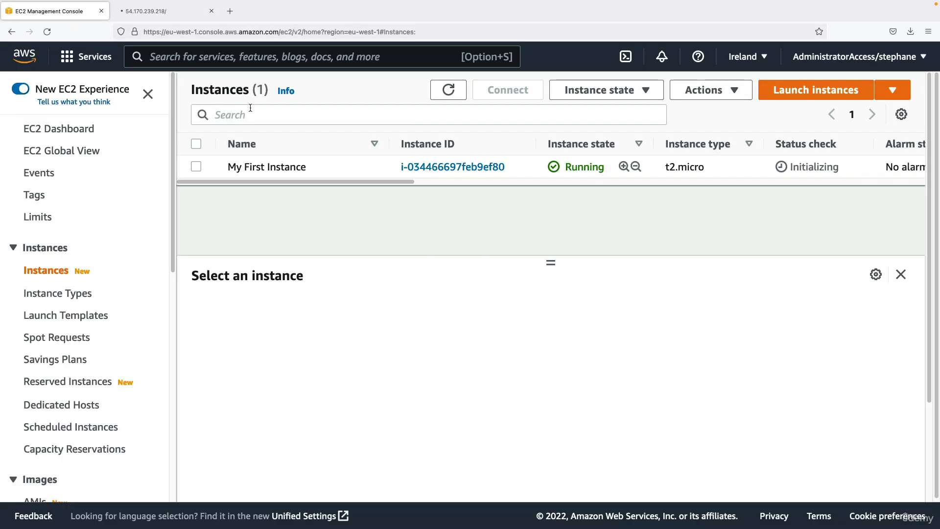
{"action": "left_click", "coordinate": [509, 166]}
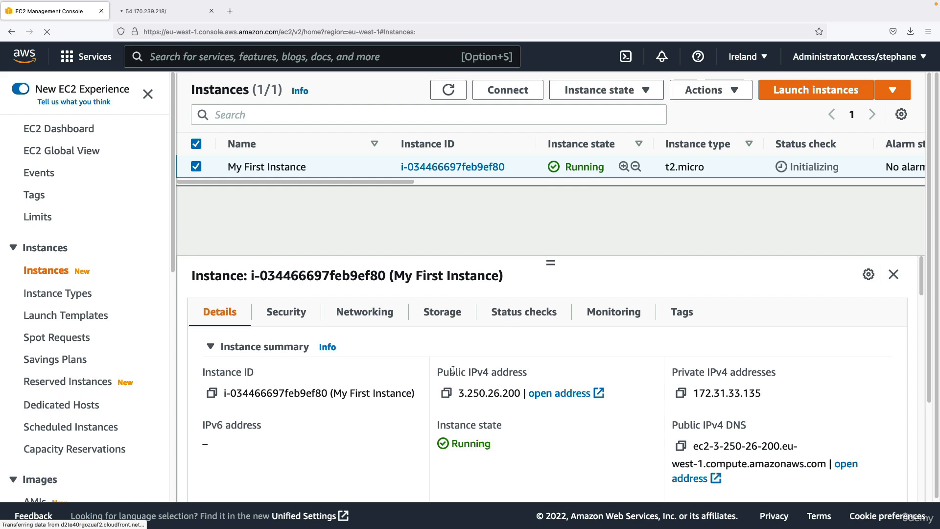
{"action": "left_click_drag", "start_coordinate": [438, 372], "coordinate": [532, 376]}
{"action": "left_click_drag", "start_coordinate": [459, 393], "coordinate": [484, 396]}
{"action": "left_click", "coordinate": [485, 396]}
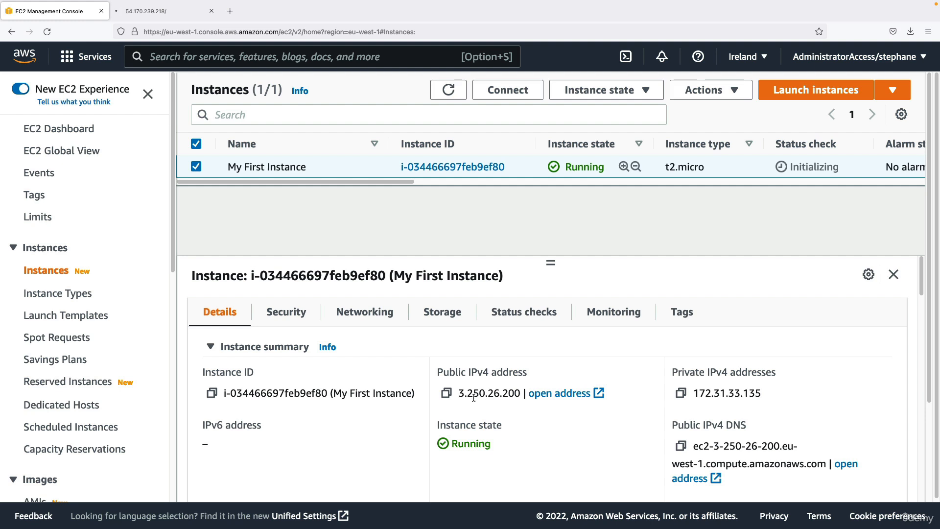
- Copy the public IPv4 address 3.250.26.200, open it in a new browser tab, and close the tab with the old address
{"action": "left_click_drag", "start_coordinate": [459, 394], "coordinate": [523, 395]}
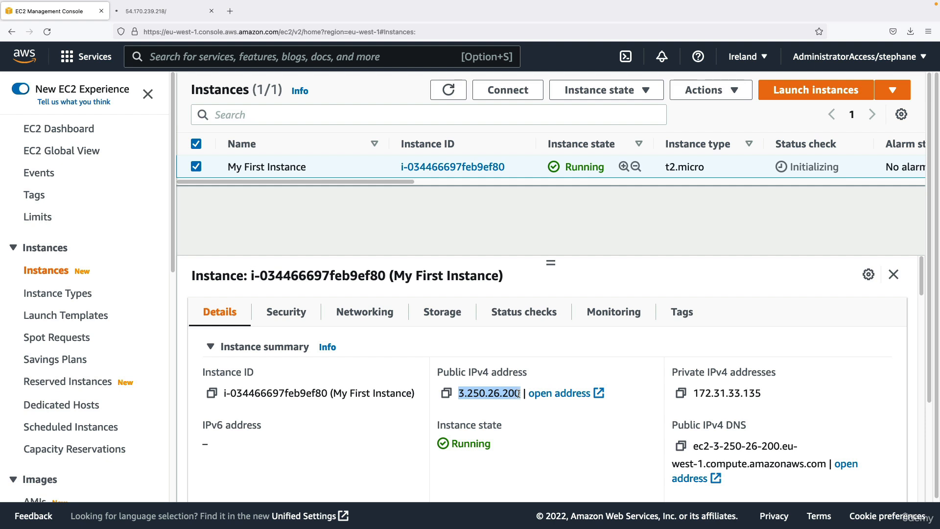
{"action": "key", "text": "super+c"}
{"action": "key", "text": "super+t"}
{"action": "key", "text": "super+v"}
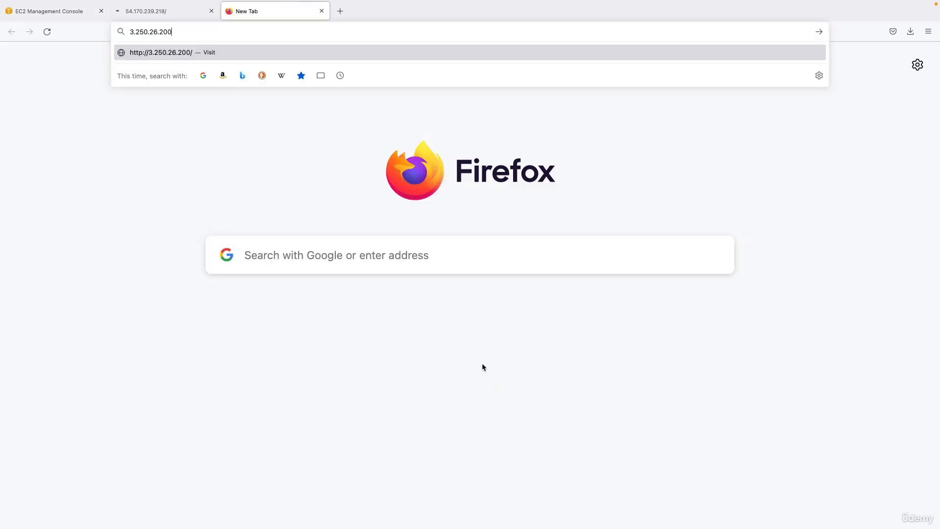
{"action": "key", "text": "Return"}
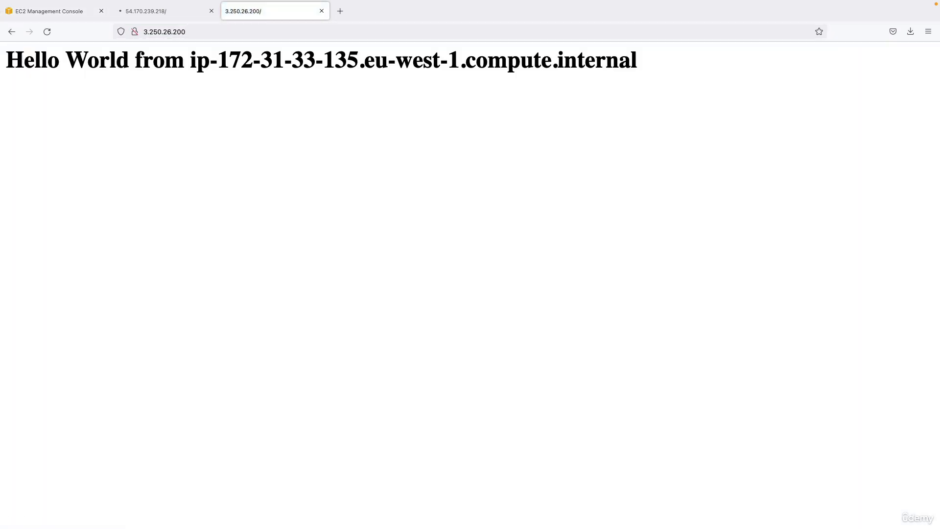
{"action": "left_click", "coordinate": [211, 10]}
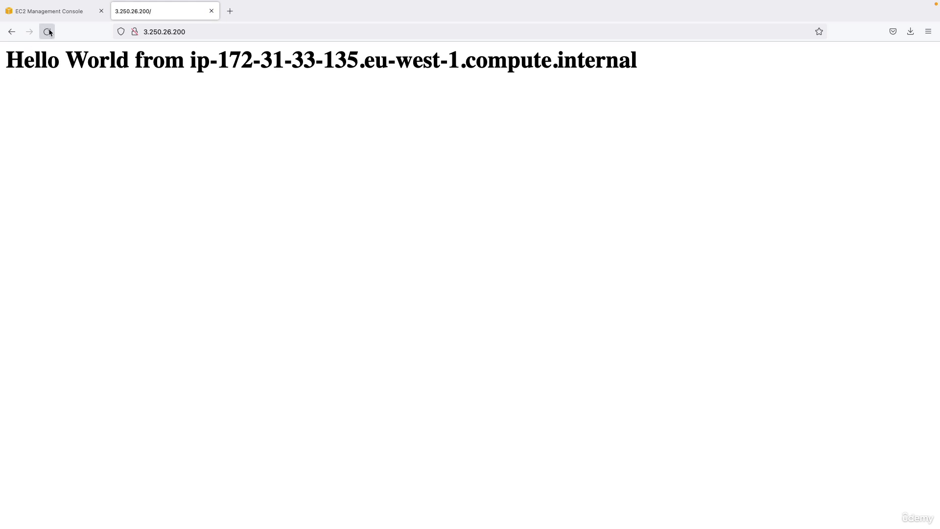
- Return to the instance details and review the private and public IPv4 addresses of the restarted instance
{"action": "left_click", "coordinate": [51, 11]}
{"action": "left_click_drag", "start_coordinate": [681, 373], "coordinate": [756, 394]}
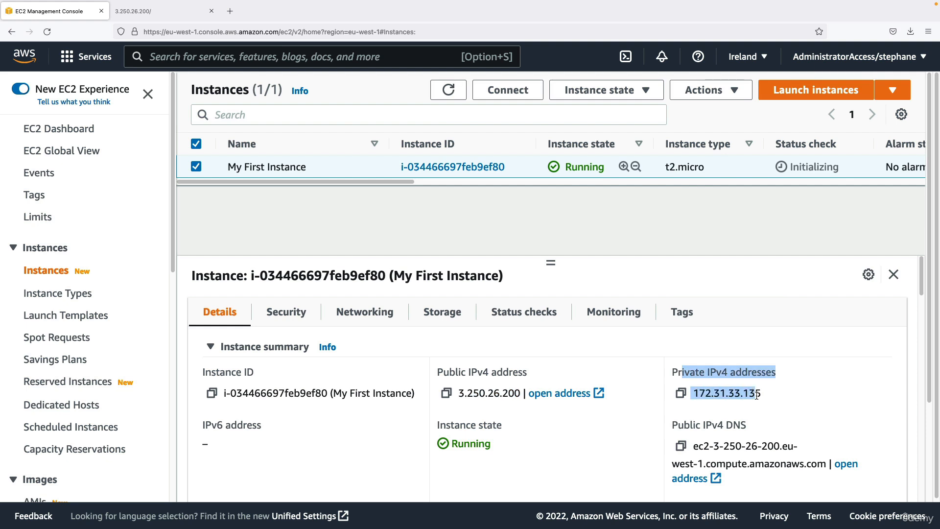
{"action": "left_click", "coordinate": [756, 394]}
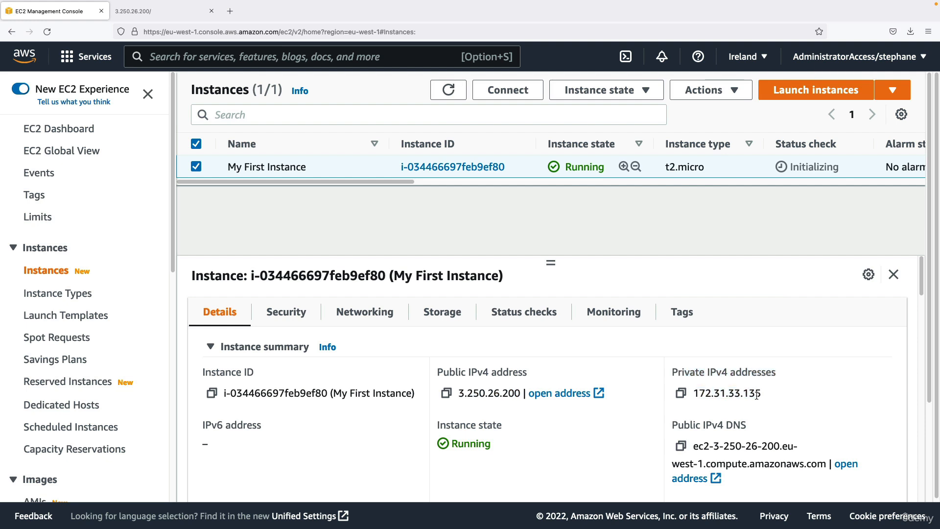
{"action": "left_click_drag", "start_coordinate": [438, 372], "coordinate": [490, 392]}
{"action": "left_click", "coordinate": [490, 393]}
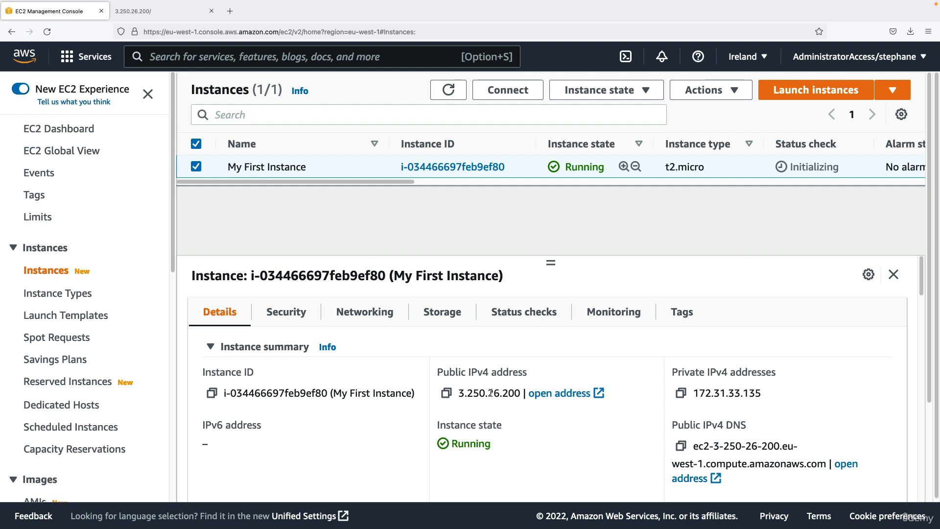